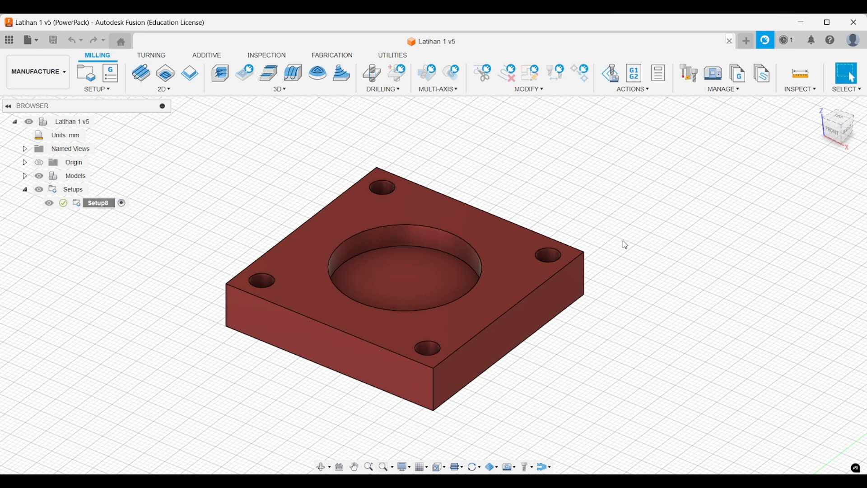
# - Examine the square plate from several angles, including the stock box and work origin of Setup8
pyautogui.keyDown('shift'); pyautogui.moveTo(625, 244); pyautogui.dragTo(635, 227, button='middle'); pyautogui.keyUp('shift')
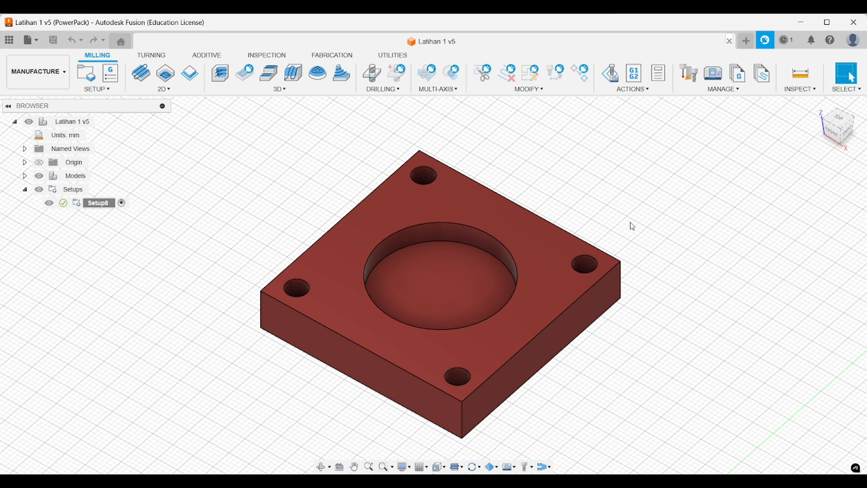
pyautogui.moveTo(629, 224)
pyautogui.keyDown('shift'); pyautogui.mouseDown(button='middle')
pyautogui.moveTo(606, 195)
pyautogui.moveTo(628, 217)
pyautogui.mouseUp(button='middle'); pyautogui.keyUp('shift')
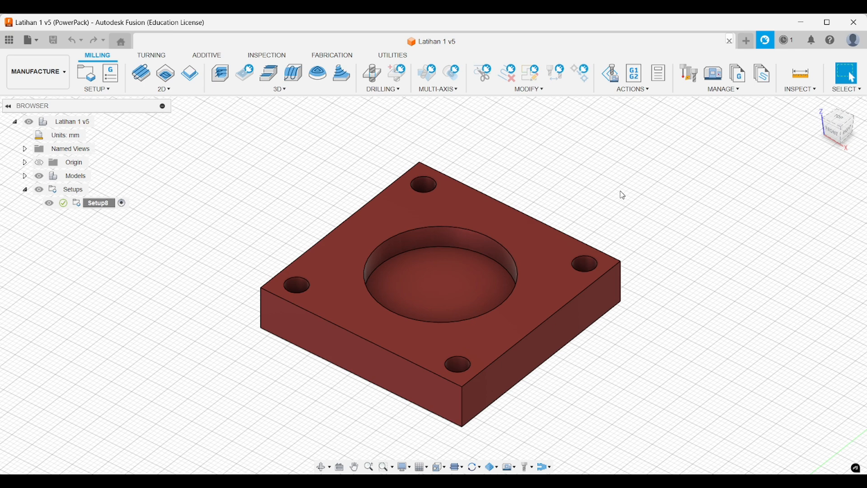
pyautogui.keyDown('shift'); pyautogui.moveTo(622, 196); pyautogui.dragTo(625, 200, button='middle'); pyautogui.keyUp('shift')
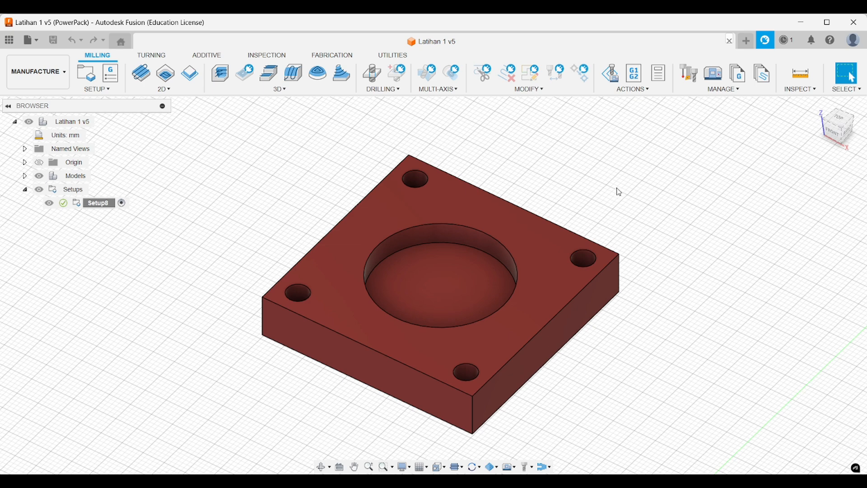
pyautogui.moveTo(617, 190)
pyautogui.keyDown('shift'); pyautogui.mouseDown(button='middle')
pyautogui.moveTo(611, 186)
pyautogui.moveTo(618, 198)
pyautogui.moveTo(606, 193)
pyautogui.moveTo(605, 180)
pyautogui.moveTo(611, 189)
pyautogui.mouseUp(button='middle'); pyautogui.keyUp('shift')
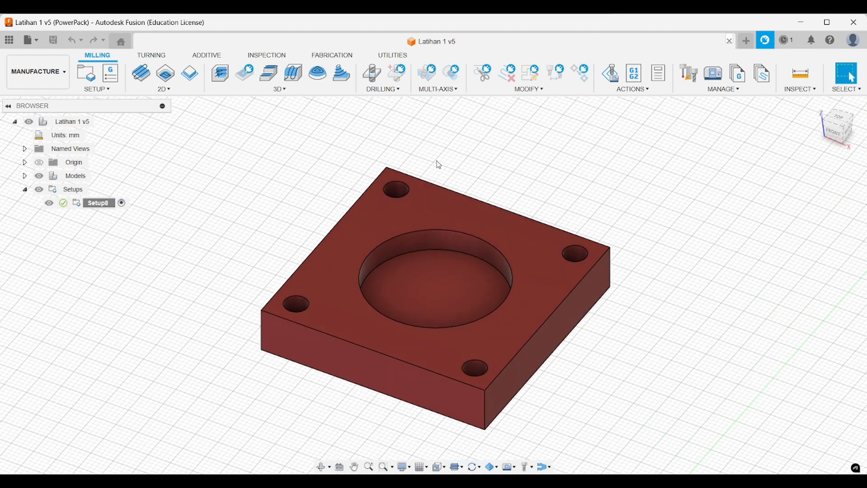
pyautogui.click(97, 206)
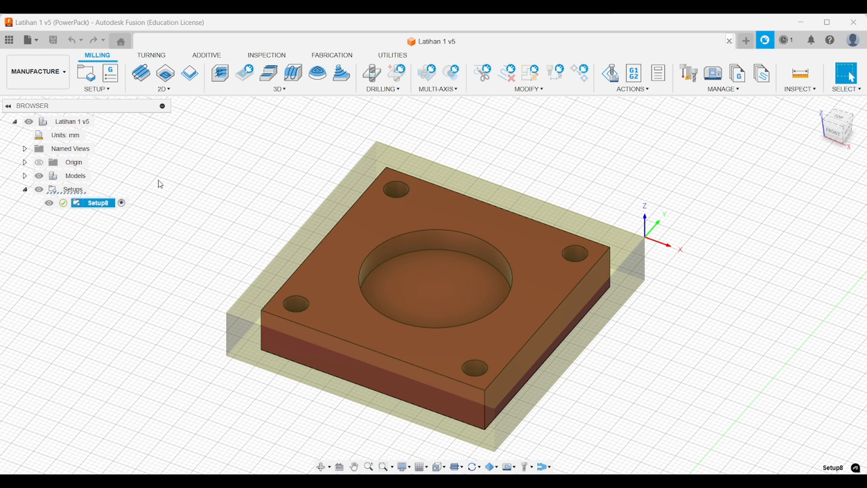
pyautogui.moveTo(398, 189); pyautogui.dragTo(394, 188, button='middle')
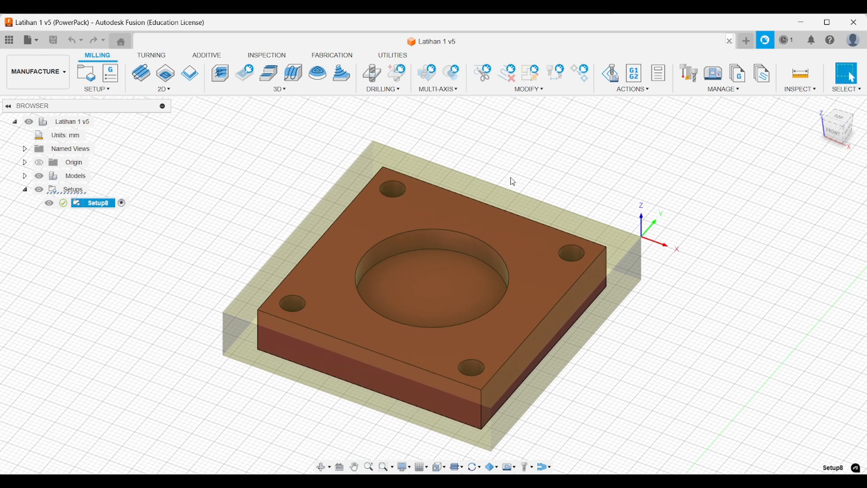
pyautogui.moveTo(513, 181); pyautogui.dragTo(498, 174, button='middle')
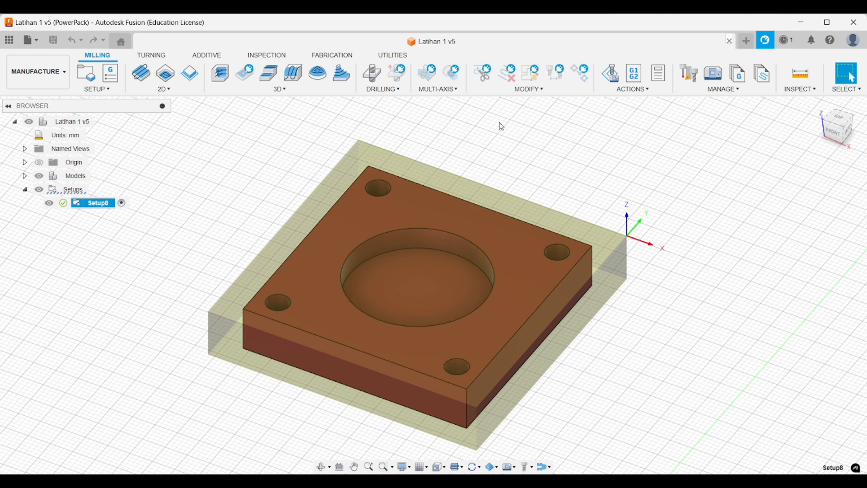
pyautogui.keyDown('shift'); pyautogui.moveTo(501, 126); pyautogui.dragTo(560, 188, button='middle'); pyautogui.keyUp('shift')
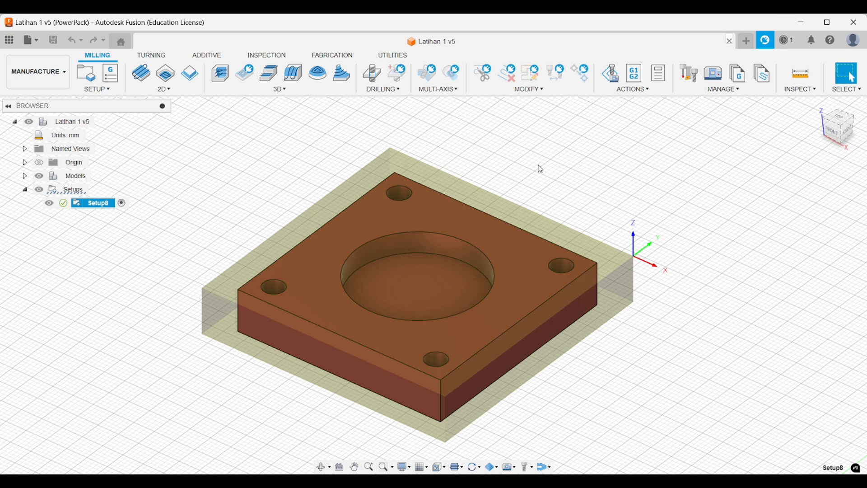
pyautogui.click(494, 184)
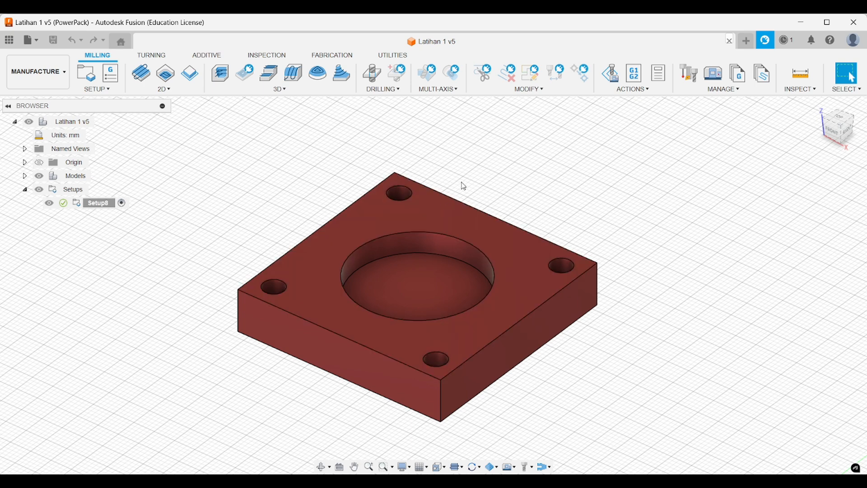
pyautogui.keyDown('shift'); pyautogui.moveTo(464, 180); pyautogui.dragTo(468, 172, button='middle'); pyautogui.keyUp('shift')
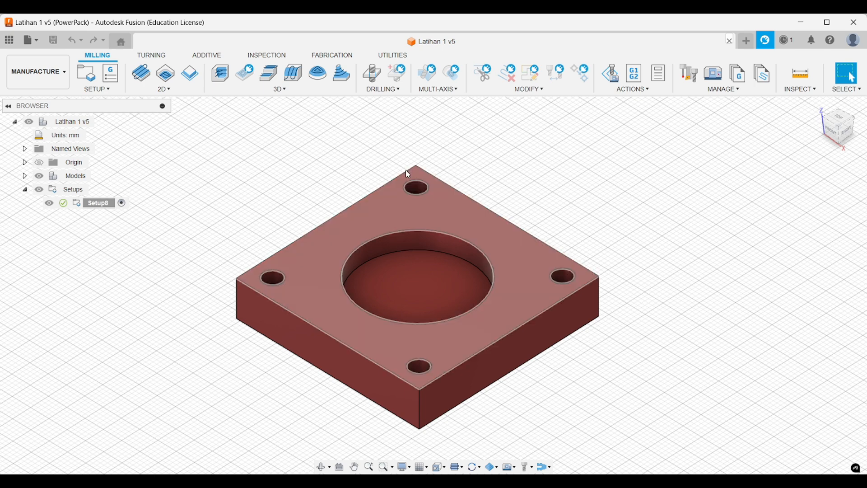
# - Check the diameter of a corner hole and inspect the plate's pocket and holes up close
pyautogui.click(415, 187)
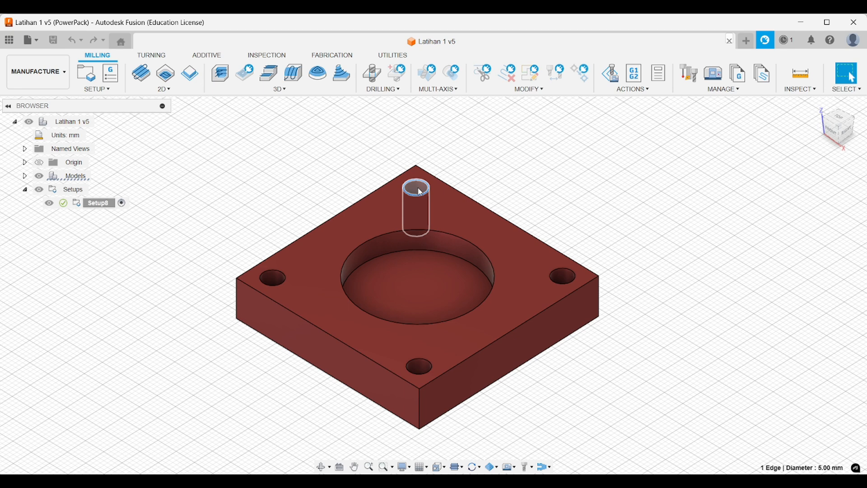
pyautogui.keyDown('shift'); pyautogui.moveTo(457, 174); pyautogui.dragTo(467, 176, button='middle'); pyautogui.keyUp('shift')
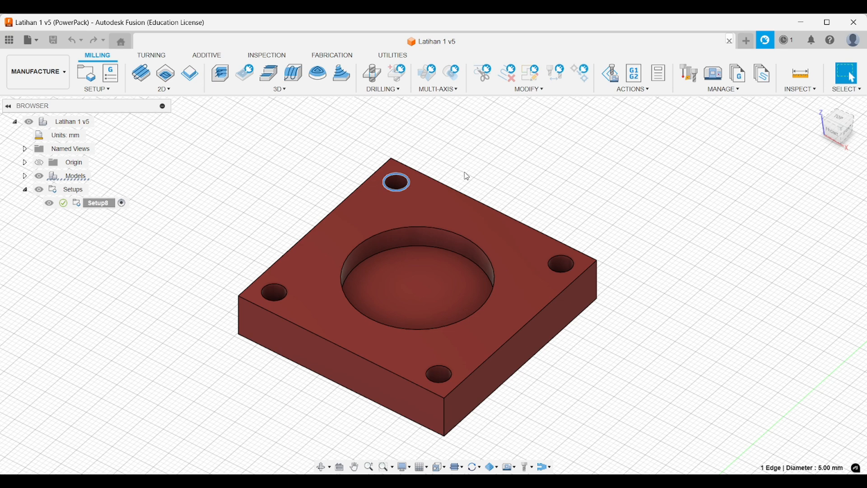
pyautogui.moveTo(468, 176)
pyautogui.keyDown('shift'); pyautogui.mouseDown(button='middle')
pyautogui.moveTo(465, 167)
pyautogui.moveTo(475, 171)
pyautogui.mouseUp(button='middle'); pyautogui.keyUp('shift')
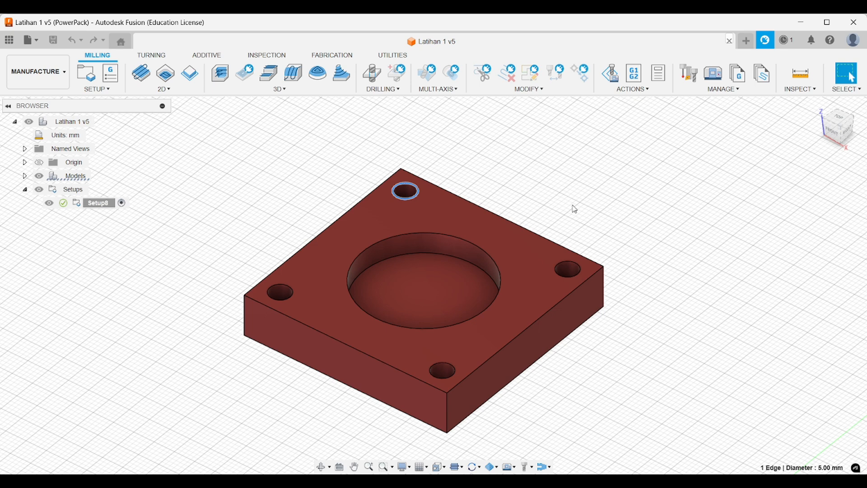
pyautogui.keyDown('shift'); pyautogui.moveTo(574, 208); pyautogui.dragTo(563, 190, button='middle'); pyautogui.keyUp('shift')
pyautogui.click(570, 189)
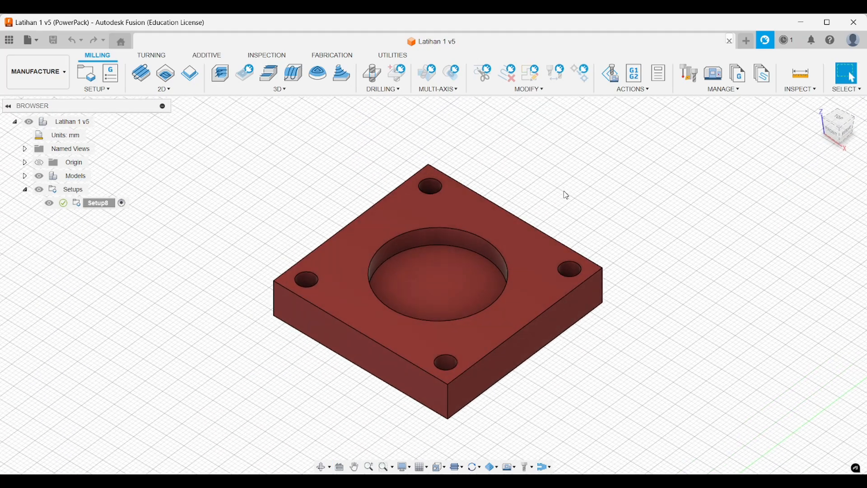
pyautogui.scroll(2, 516, 164)
pyautogui.keyDown('shift'); pyautogui.moveTo(517, 169); pyautogui.dragTo(610, 164, button='middle'); pyautogui.keyUp('shift')
pyautogui.press('Escape')
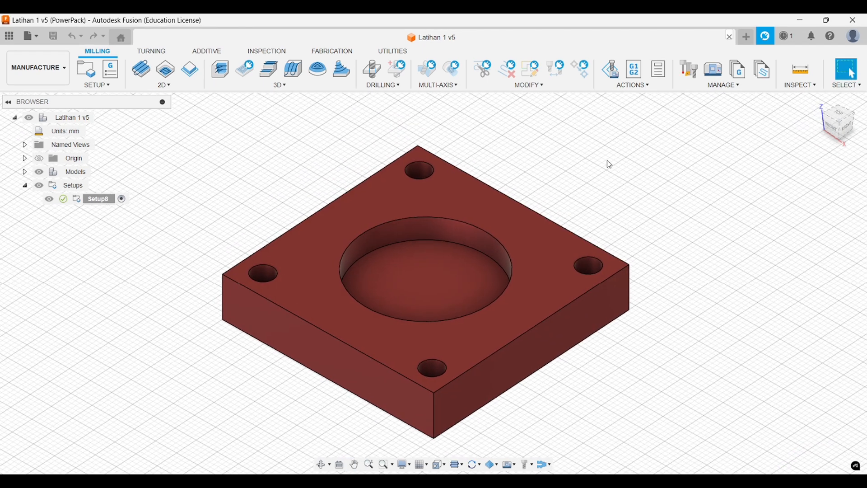
# - Open the tool library and view the tools of the Latihan 1 v5 document, Setup8 and the Fusion Library
pyautogui.click(691, 72)
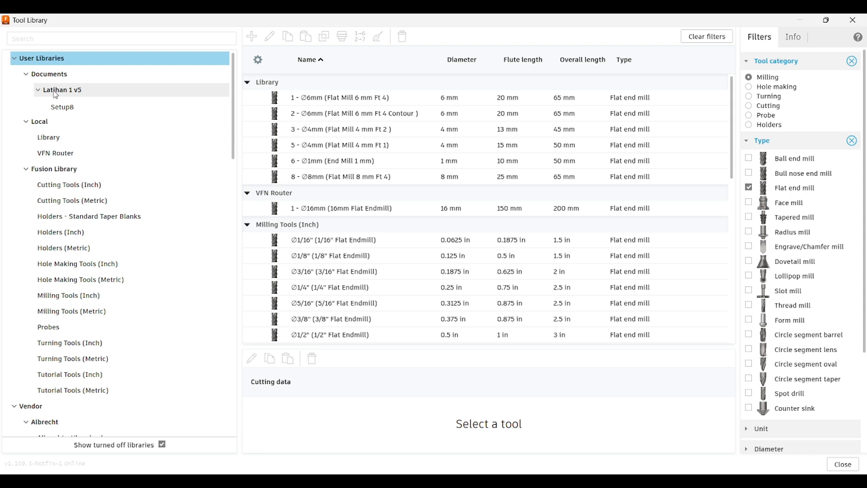
pyautogui.click(79, 94)
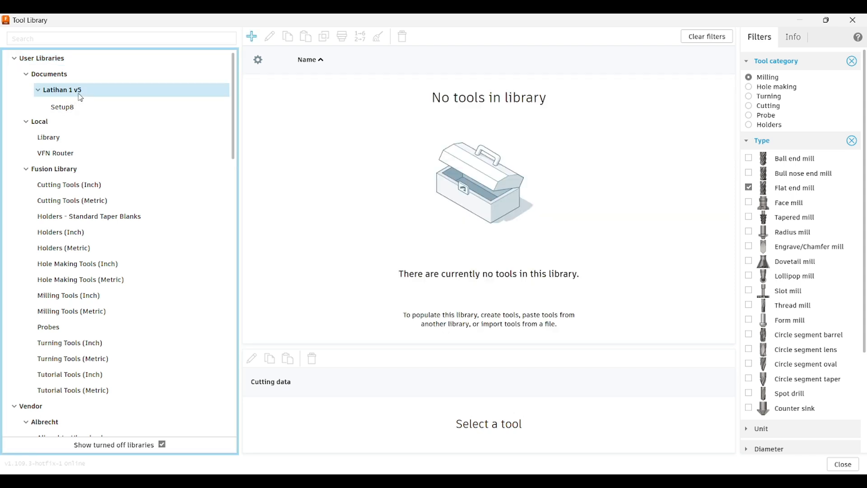
pyautogui.click(105, 108)
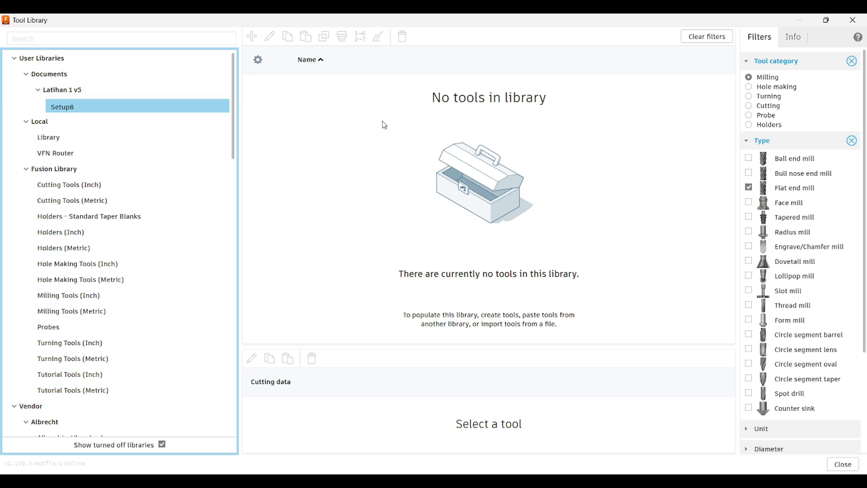
pyautogui.click(98, 172)
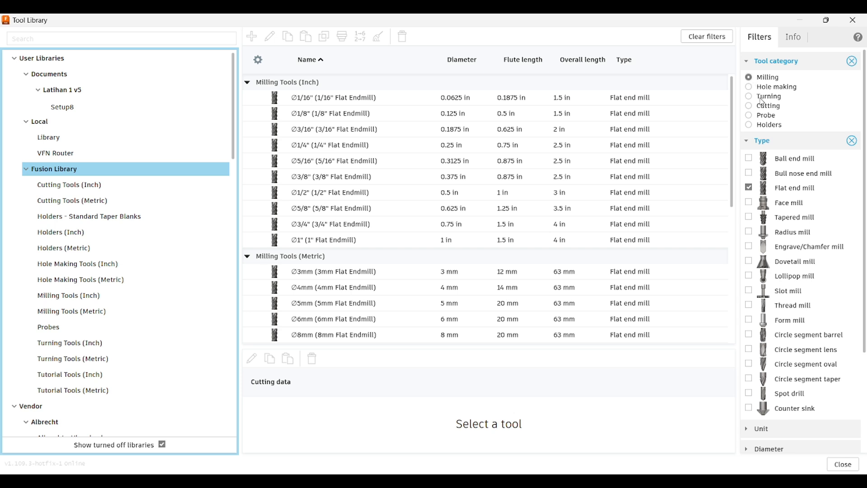
pyautogui.click(749, 203)
pyautogui.click(753, 174)
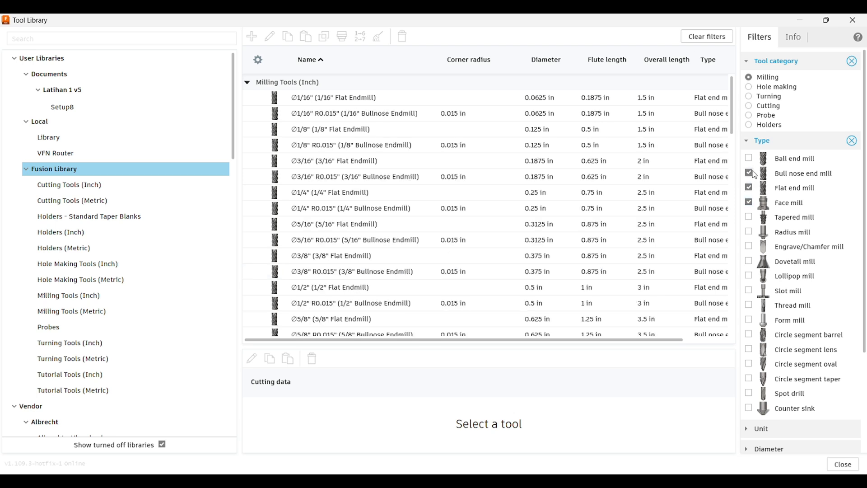
pyautogui.click(751, 173)
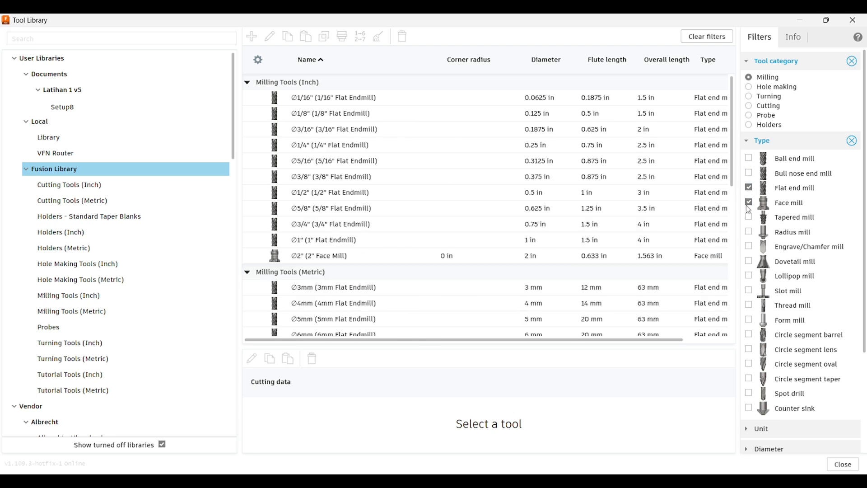
pyautogui.click(749, 203)
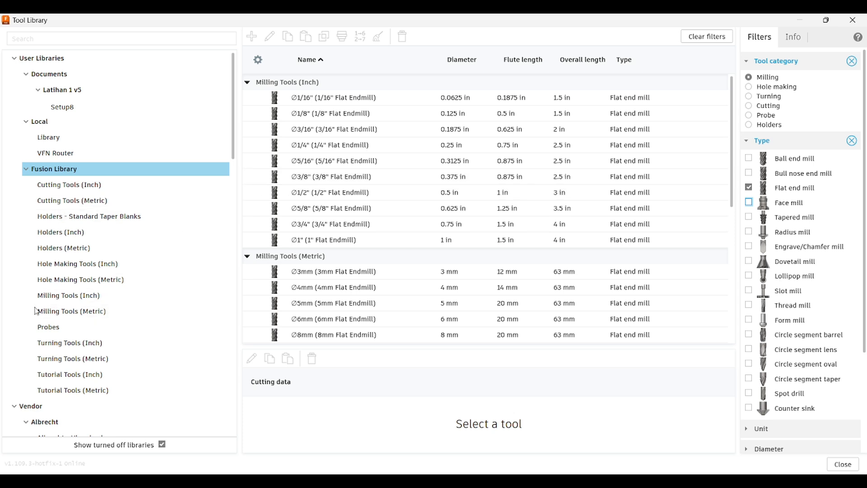
# - Copy the 4mm Flat Endmill from the Fusion Library's Milling Tools (Metric)
pyautogui.click(101, 316)
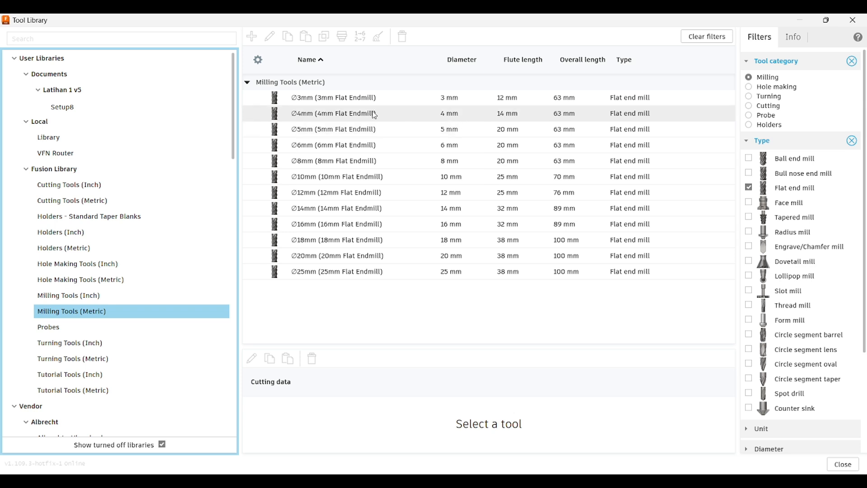
pyautogui.click(414, 118)
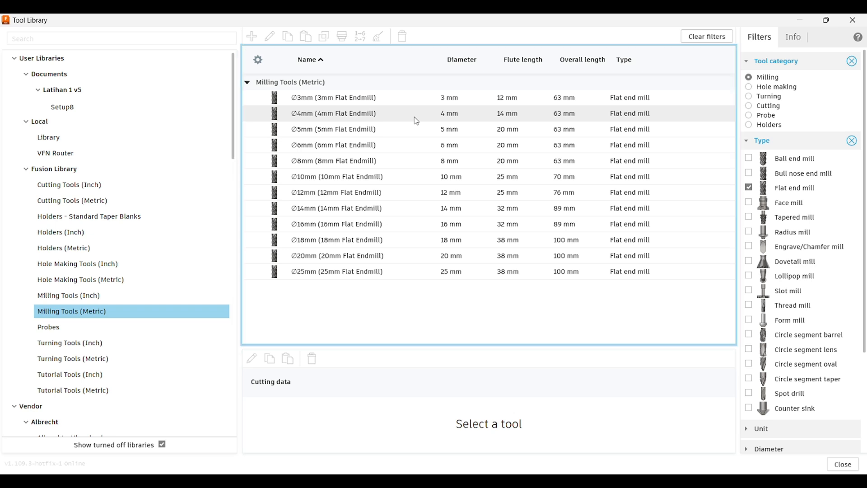
pyautogui.click(416, 119)
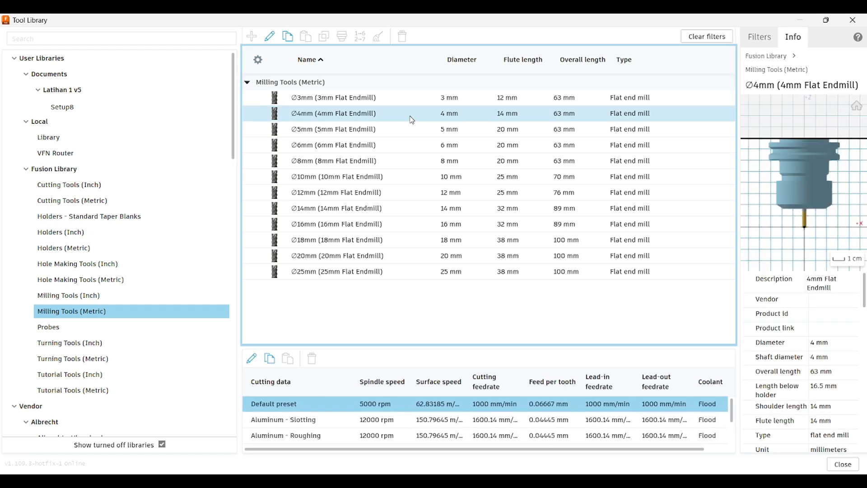
pyautogui.rightClick(412, 119)
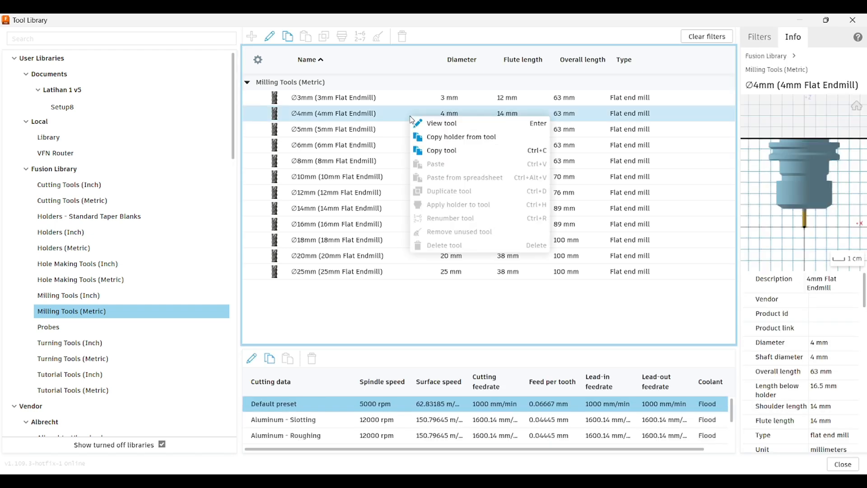
pyautogui.click(432, 153)
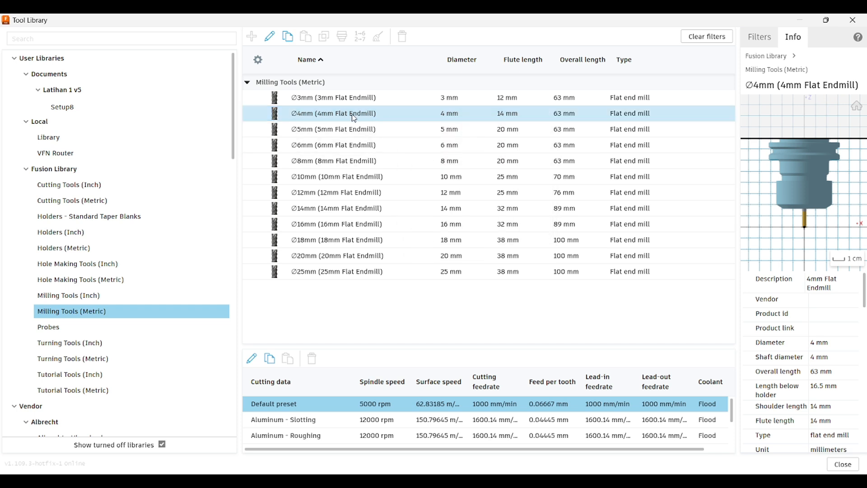
pyautogui.click(75, 109)
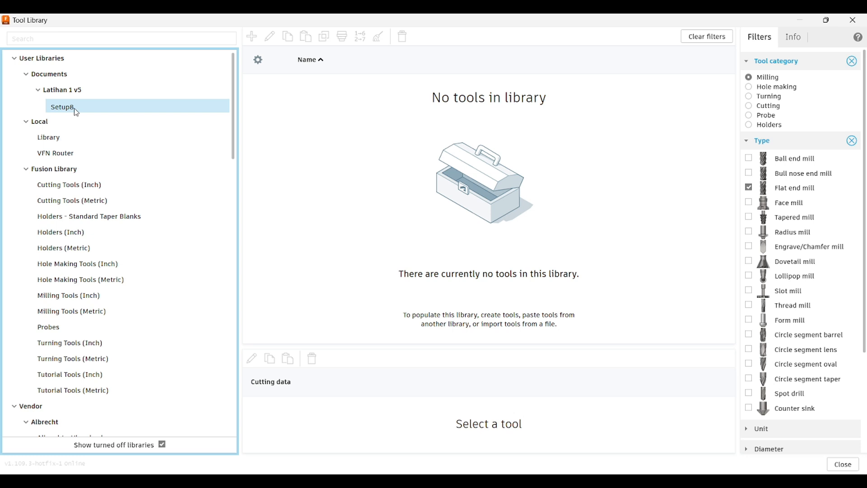
pyautogui.rightClick(355, 149)
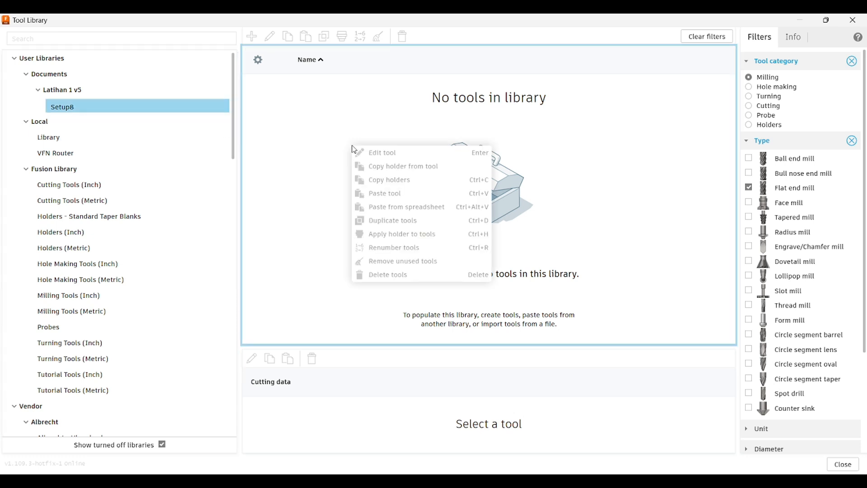
pyautogui.rightClick(321, 127)
# - Paste the copied 4mm Flat Endmill into the Latihan 1 v5 document library
pyautogui.click(132, 91)
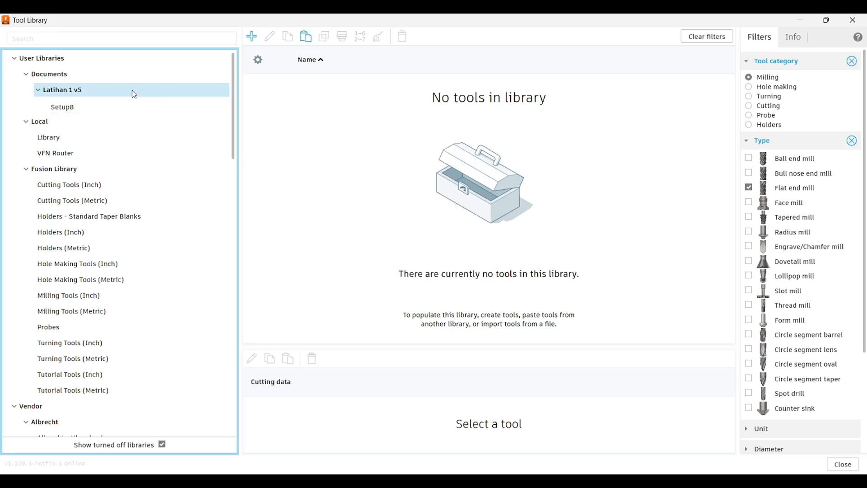
pyautogui.rightClick(354, 130)
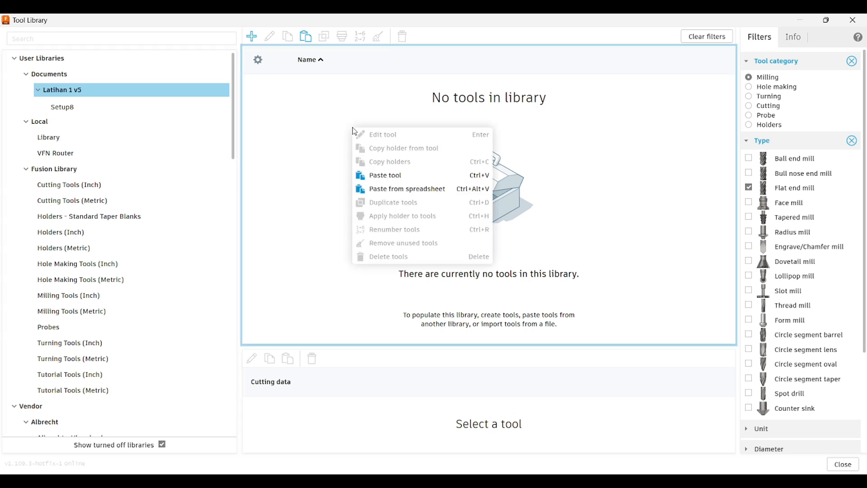
pyautogui.click(381, 175)
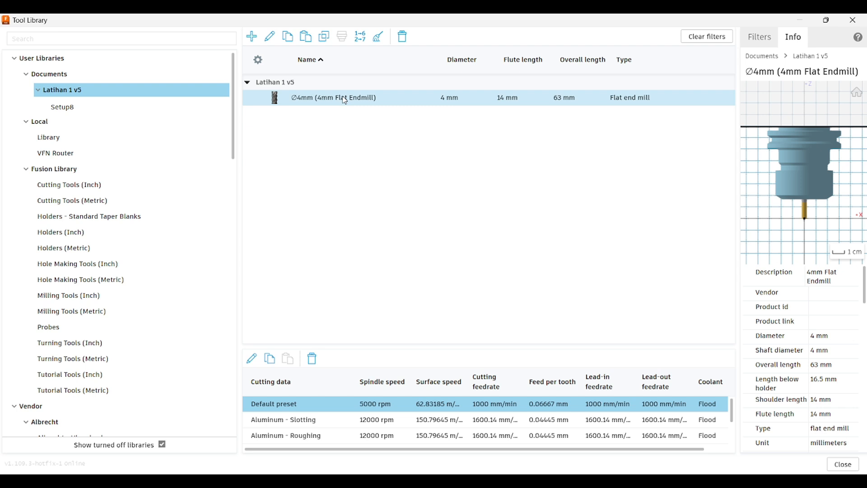
# - Open the 4mm Flat Endmill in the Latihan 1 v5 library for editing and view its general data
pyautogui.click(345, 101)
pyautogui.rightClick(345, 101)
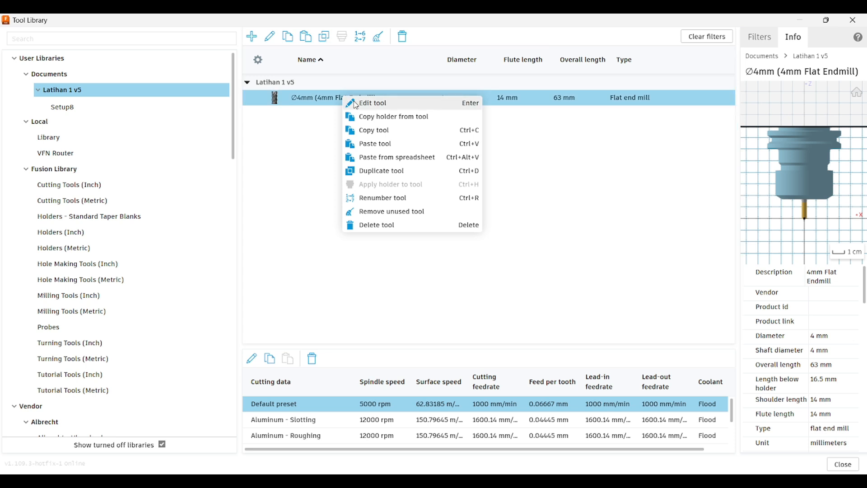
pyautogui.click(357, 105)
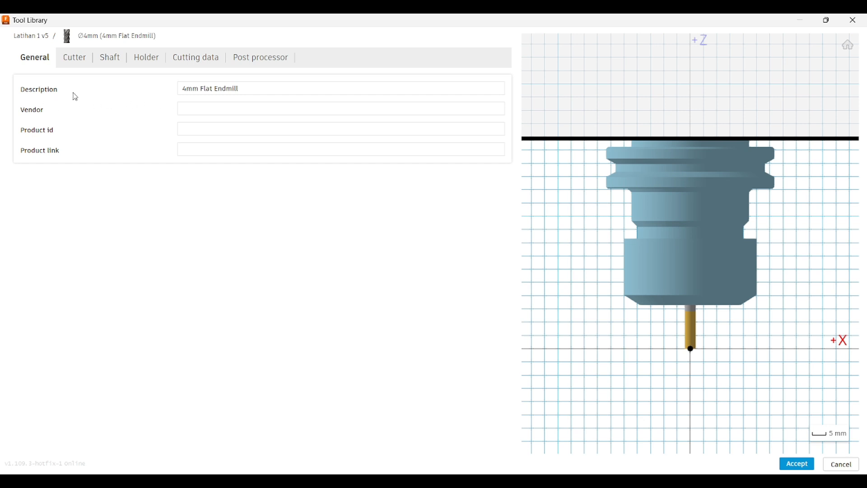
pyautogui.click(191, 107)
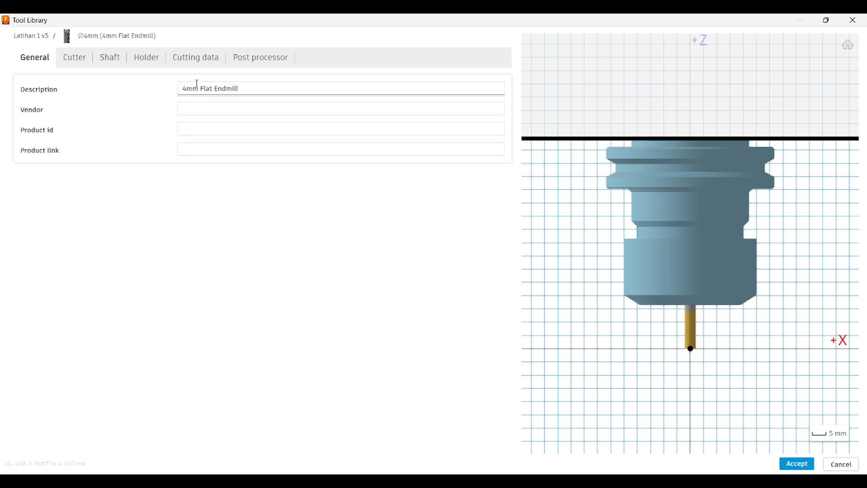
pyautogui.moveTo(198, 84)
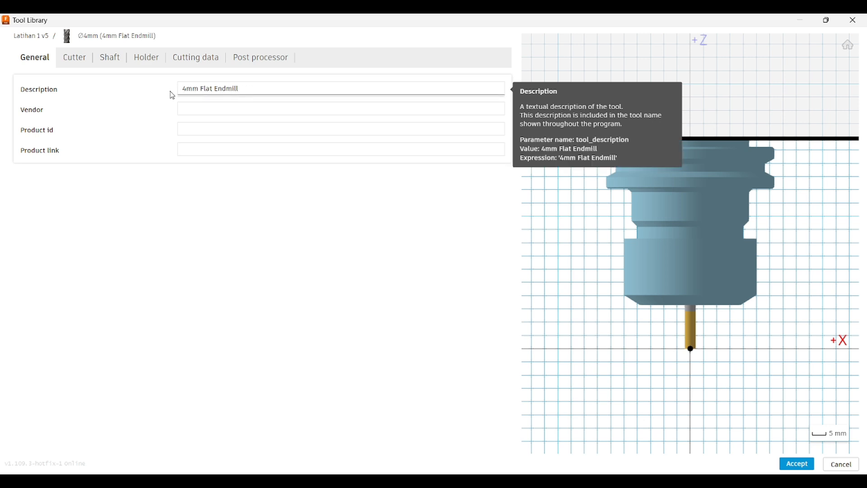
# - Examine the endmill's cutter data, including the available tool types and cutter materials
pyautogui.click(75, 67)
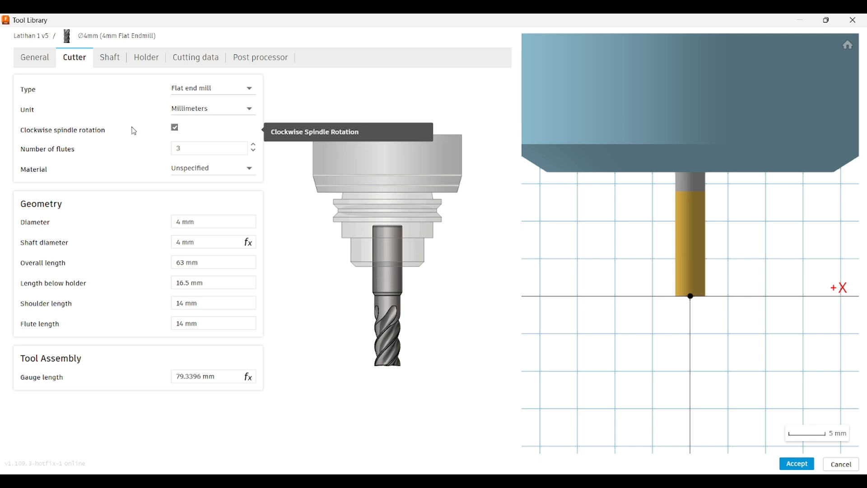
pyautogui.moveTo(143, 133)
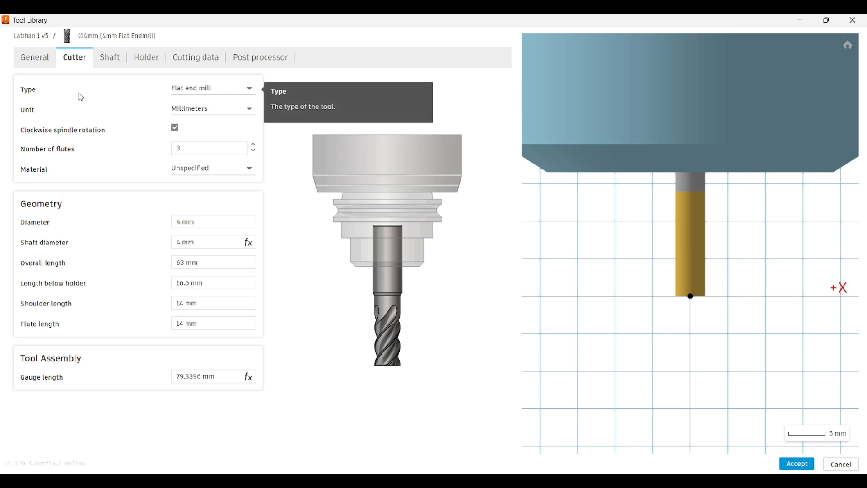
pyautogui.click(223, 98)
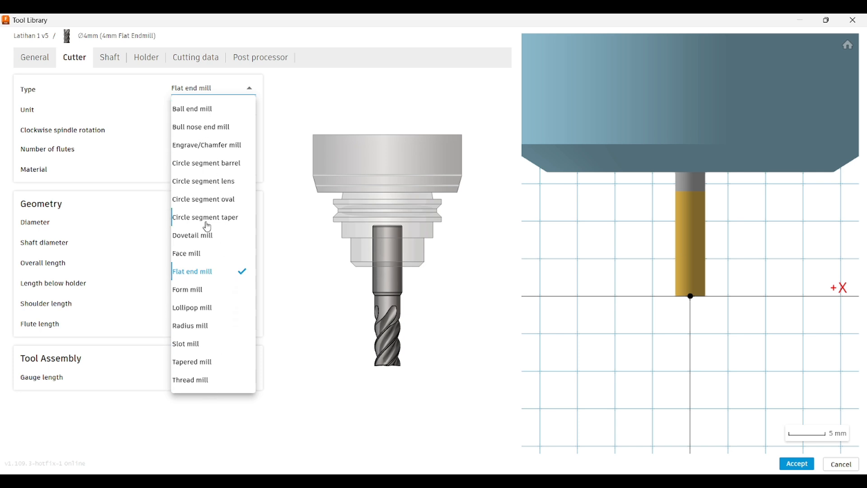
pyautogui.click(136, 88)
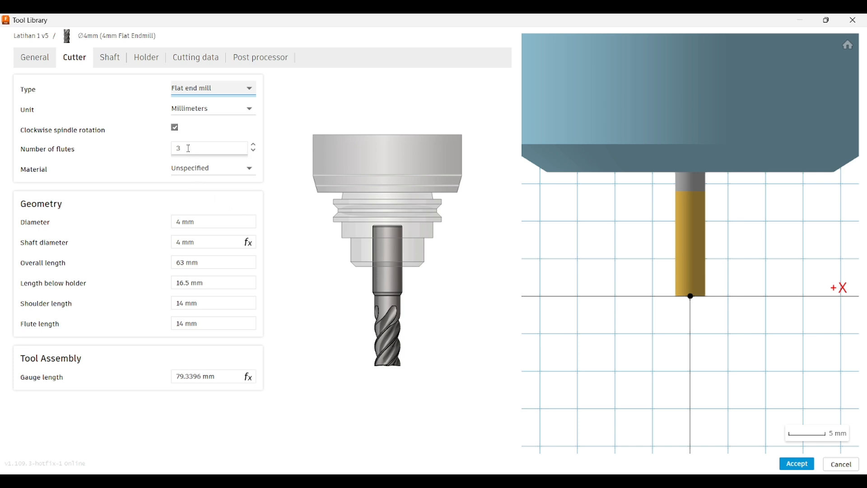
pyautogui.click(217, 176)
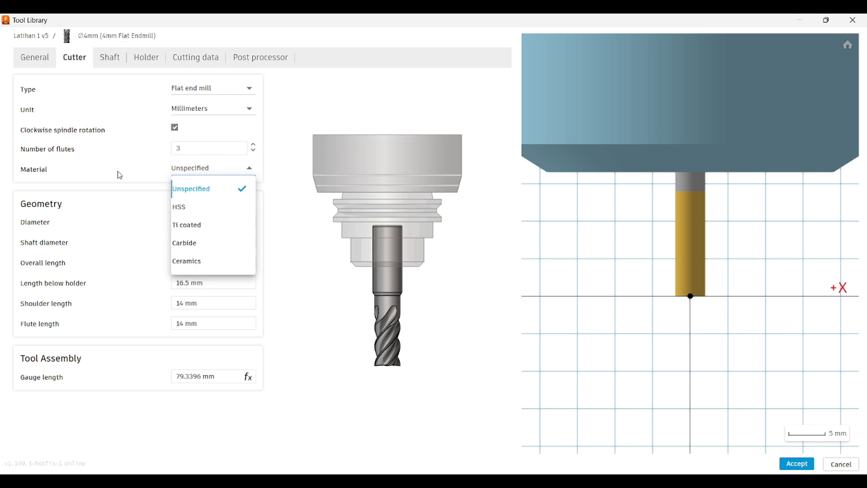
pyautogui.click(208, 188)
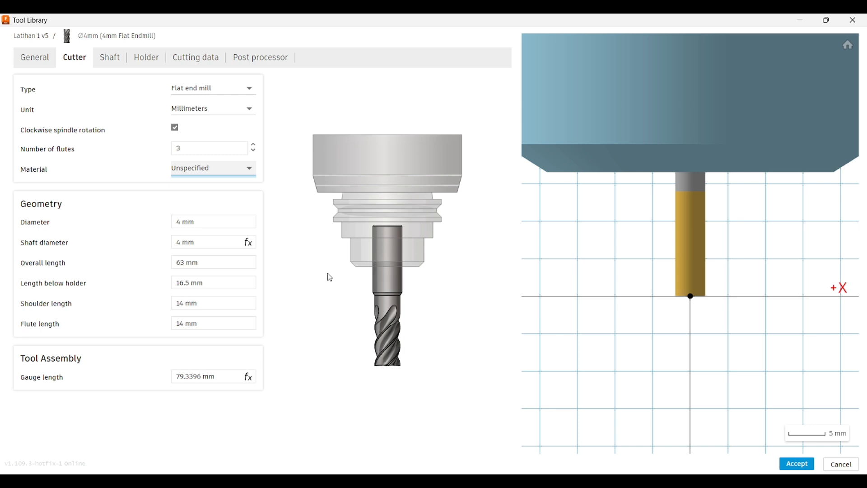
# - Try a shaft diameter of 8 mm for the endmill
pyautogui.click(203, 242)
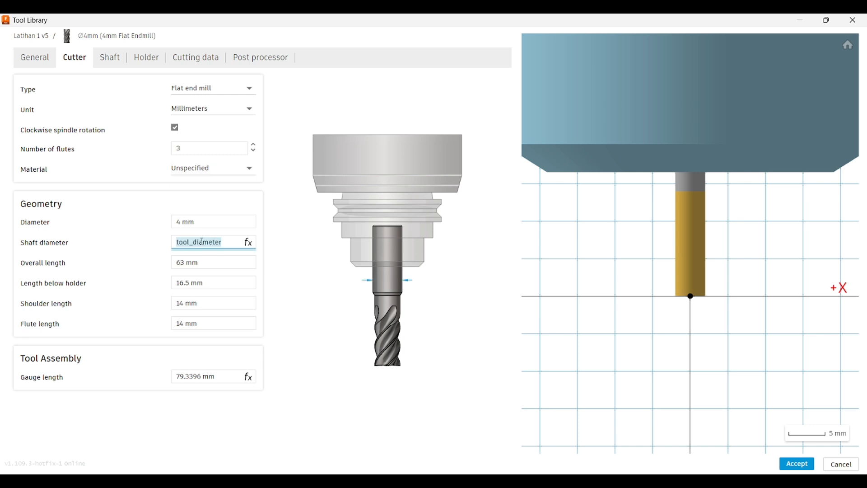
pyautogui.click(300, 278)
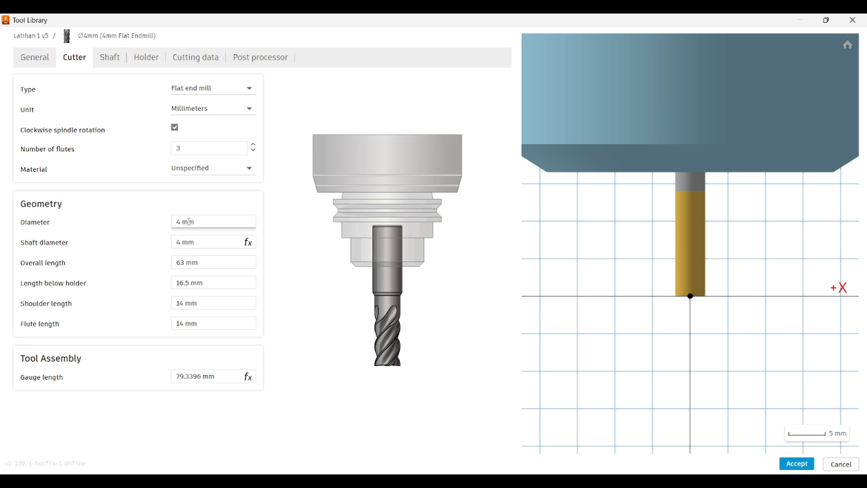
pyautogui.click(211, 240)
pyautogui.write('8')
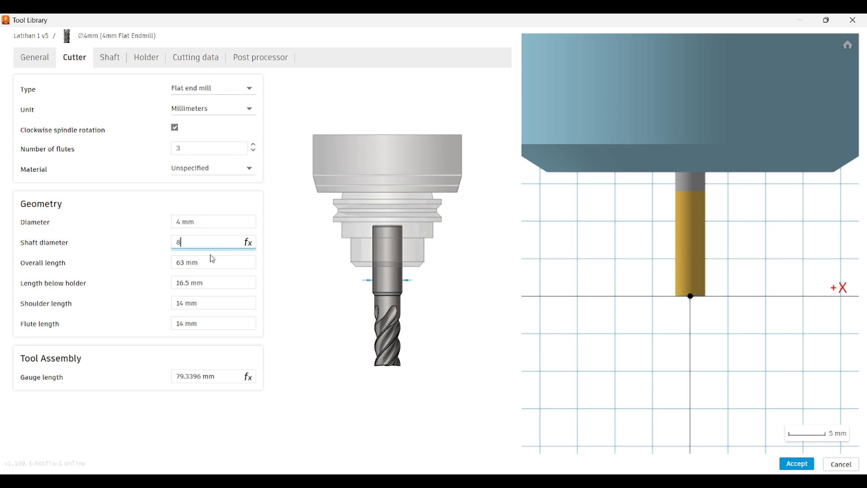
pyautogui.click(290, 285)
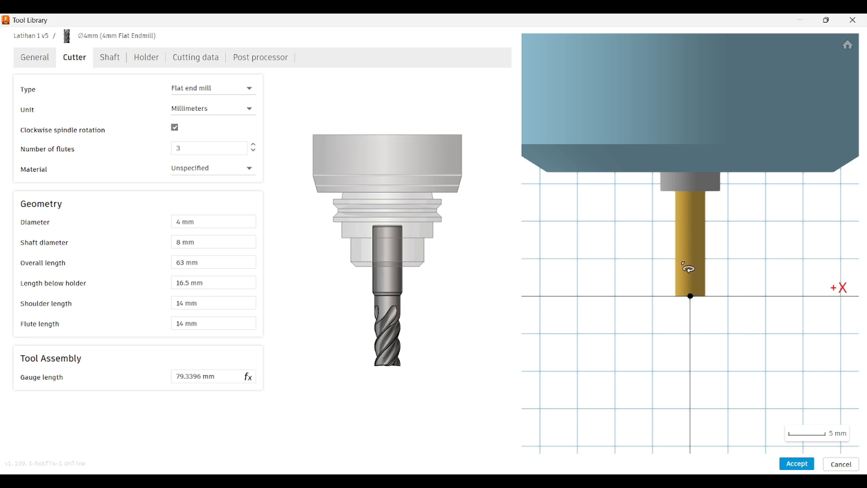
# - Set the endmill's shaft diameter to 4 mm and its overall length to 80 mm
pyautogui.click(219, 243)
pyautogui.write('4')
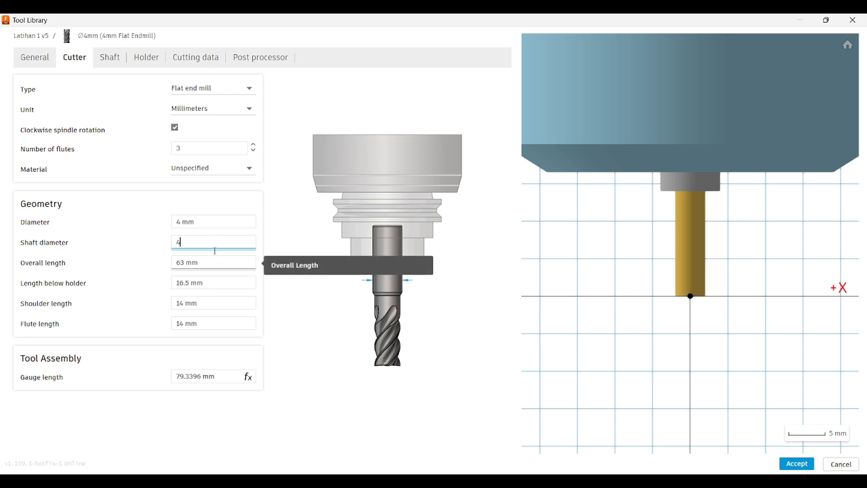
pyautogui.click(213, 263)
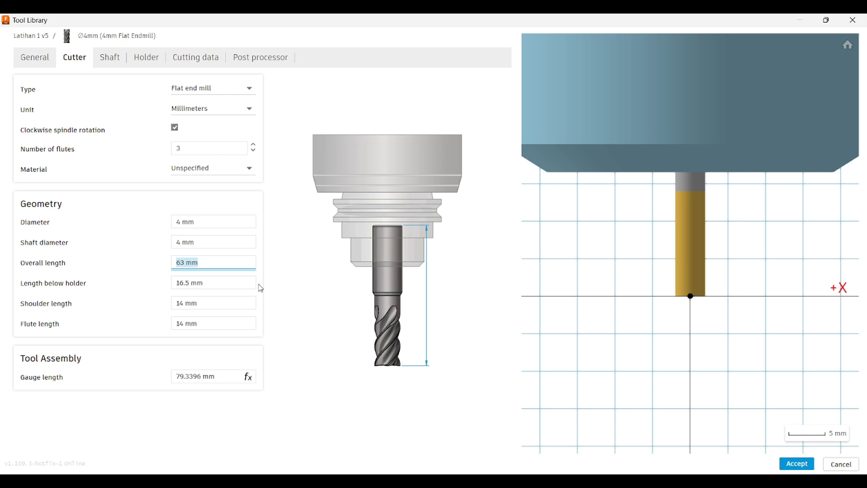
pyautogui.write('80')
pyautogui.press('Return')
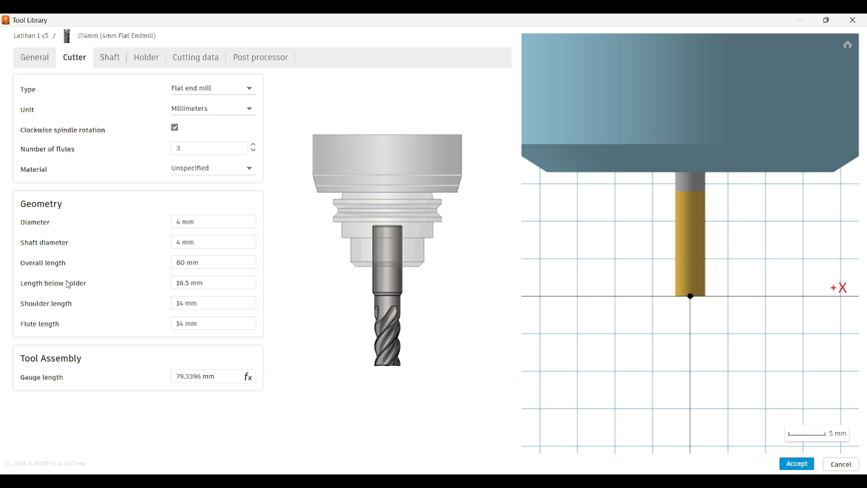
# - Set the endmill's length below holder to 40 mm
pyautogui.moveTo(73, 285)
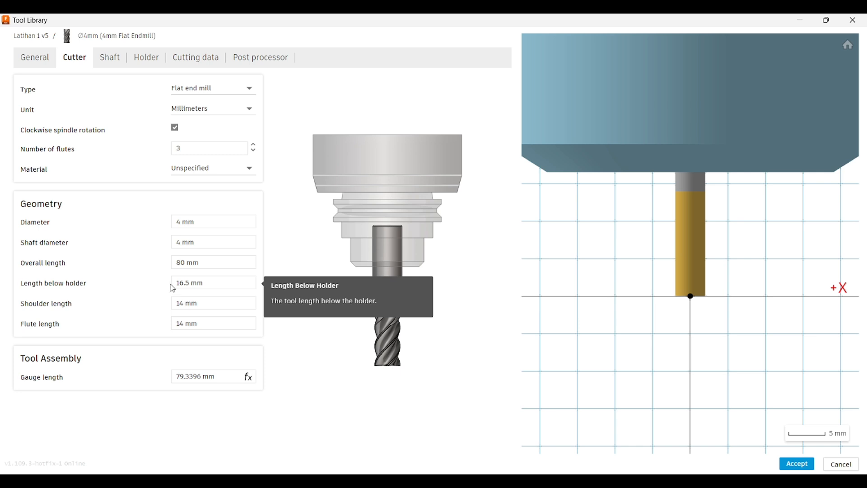
pyautogui.click(218, 283)
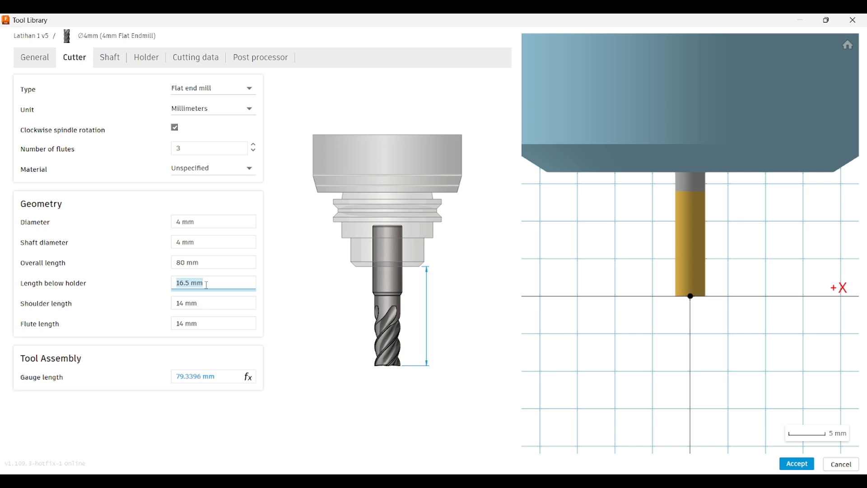
pyautogui.write('40')
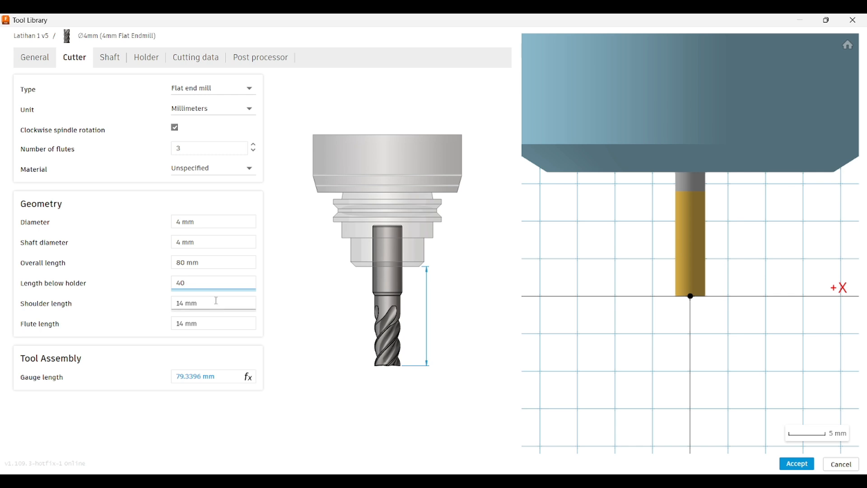
pyautogui.click(276, 313)
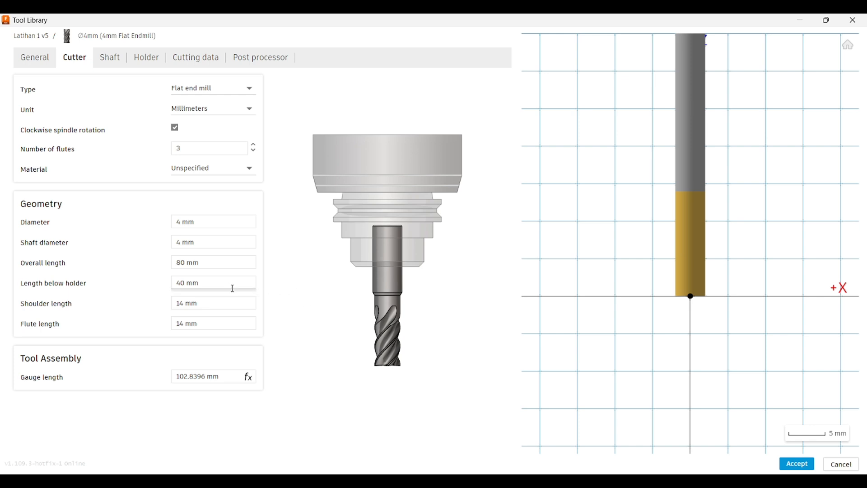
# - Set the endmill's shoulder length to 25 mm
pyautogui.click(216, 302)
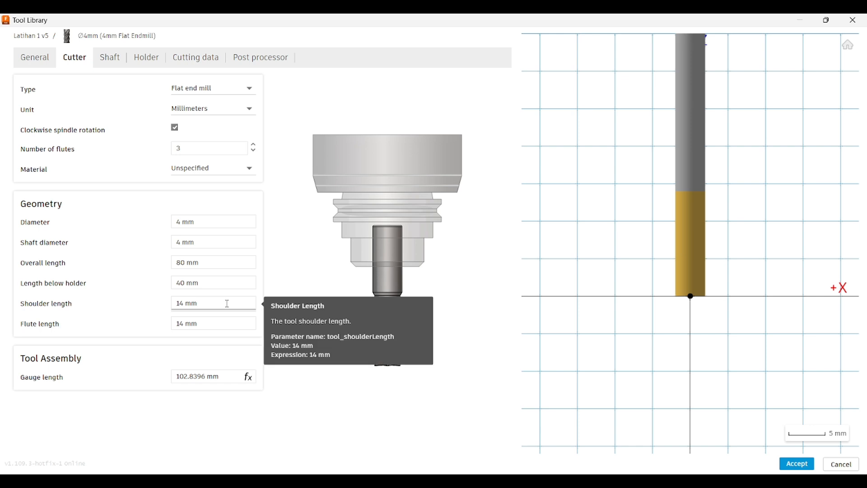
pyautogui.doubleClick(227, 303)
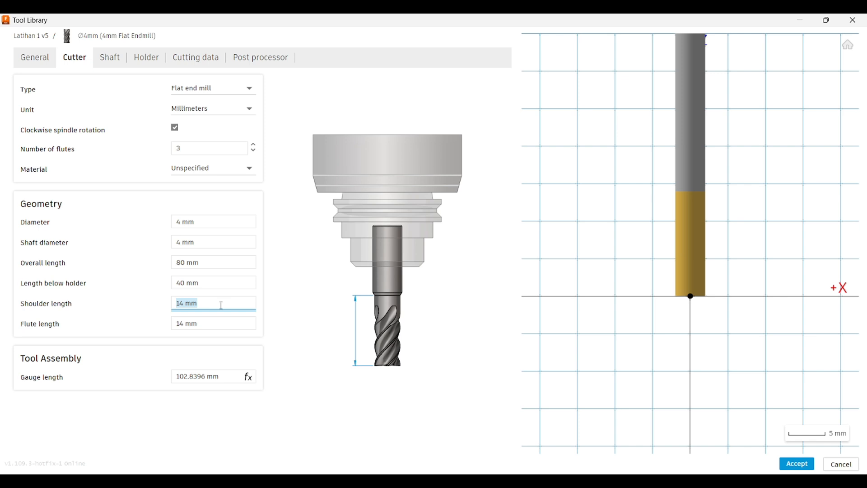
pyautogui.write('15')
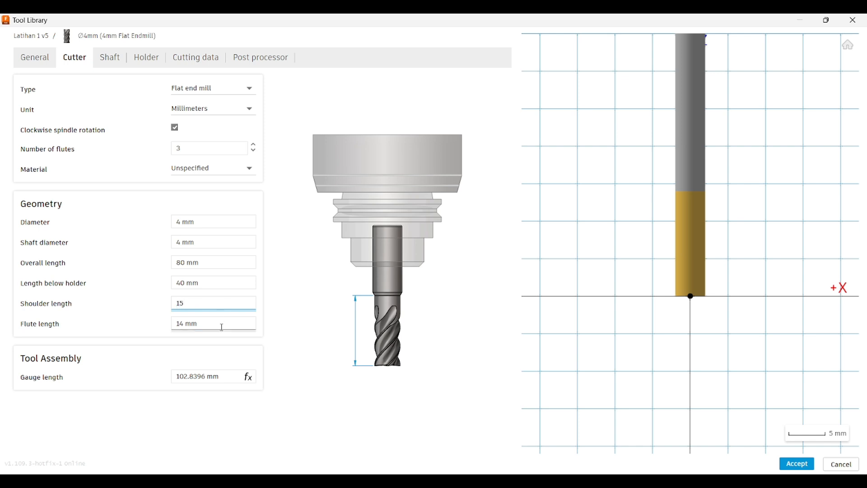
pyautogui.doubleClick(178, 307)
pyautogui.write('25')
# - Set the endmill's flute length to 24 mm
pyautogui.click(213, 324)
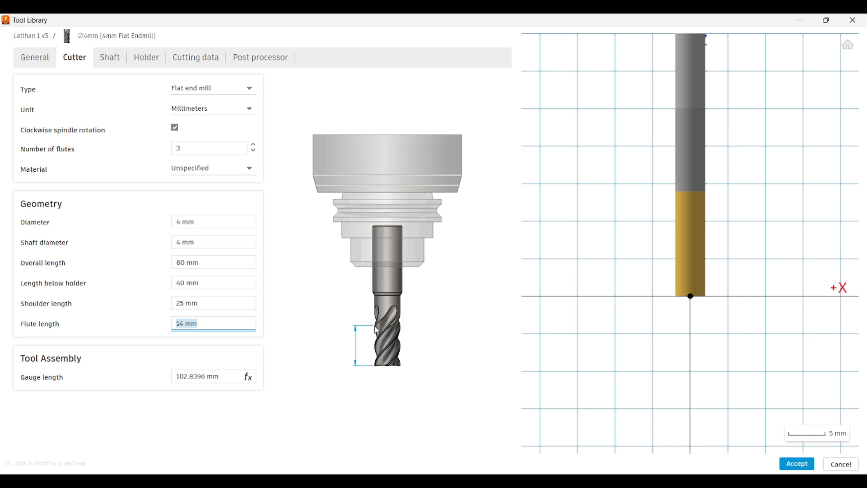
pyautogui.write('24')
pyautogui.press('Return')
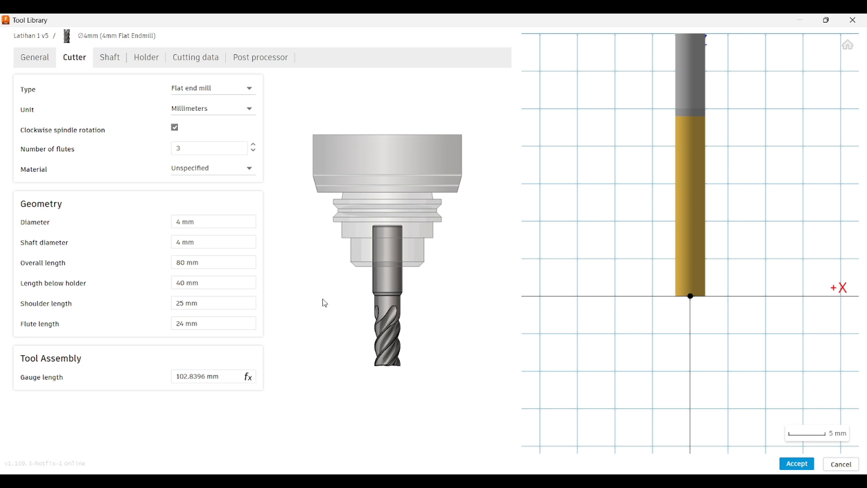
# - Check the gauge length of the tool assembly and the endmill's shaft data
pyautogui.click(217, 378)
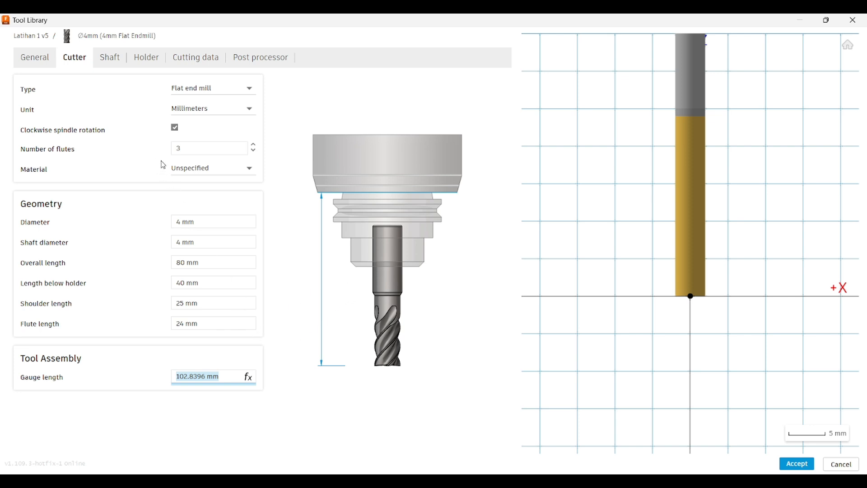
pyautogui.click(120, 63)
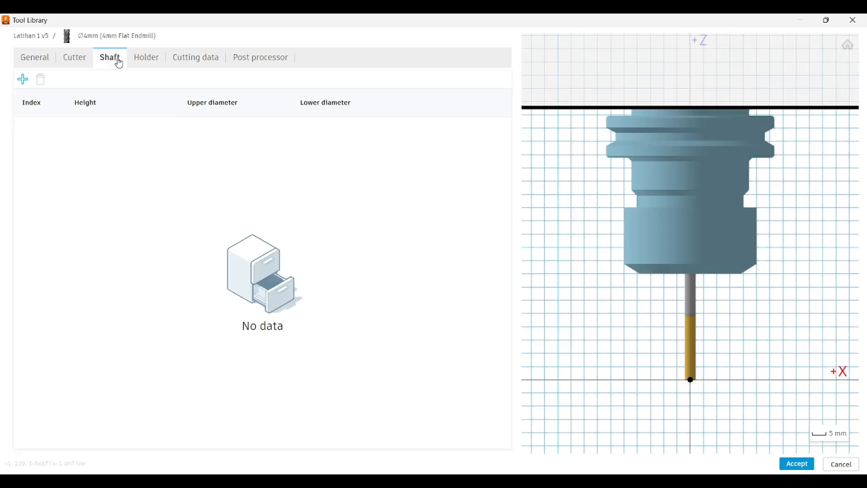
# - Try the BT30 - Blank holder on the endmill and replace it with the BT40 - Blank holder
pyautogui.click(141, 62)
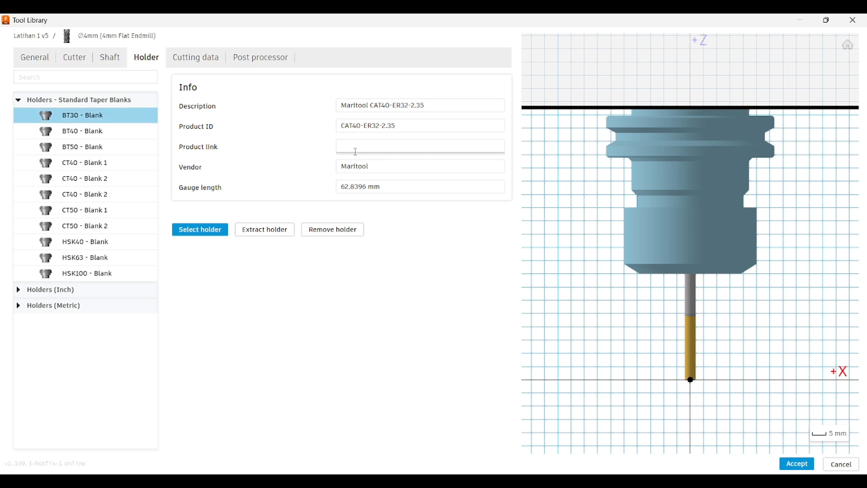
pyautogui.click(201, 231)
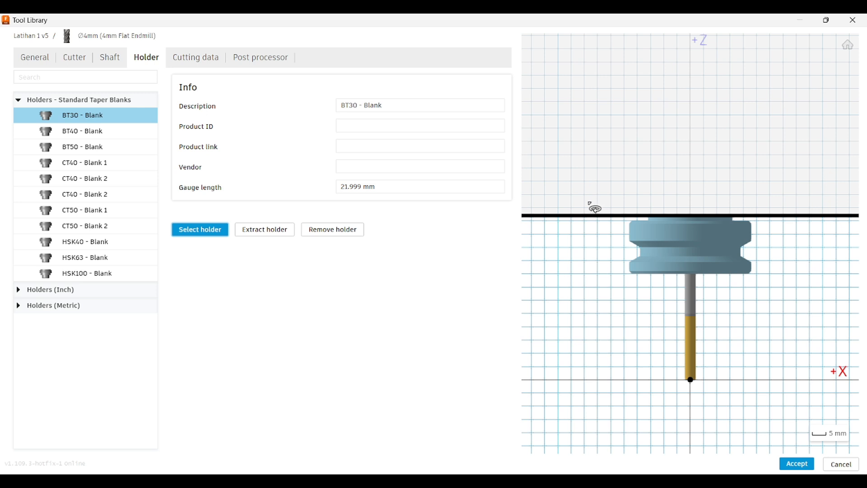
pyautogui.click(92, 135)
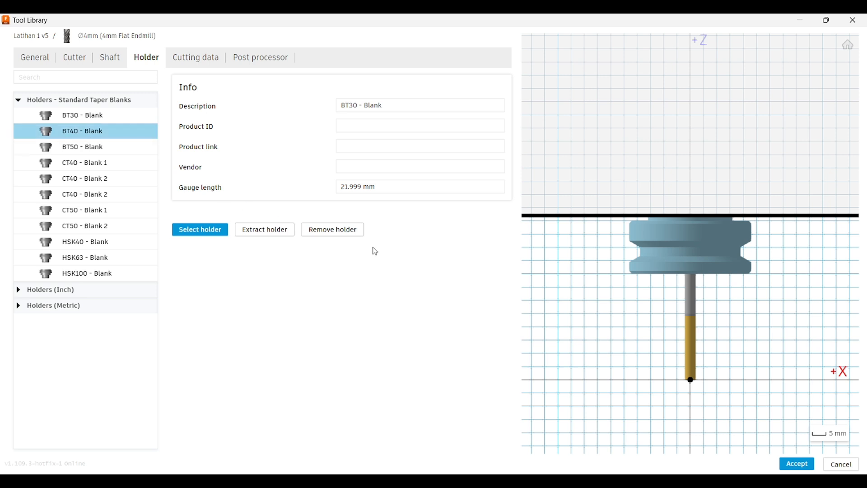
pyautogui.click(207, 236)
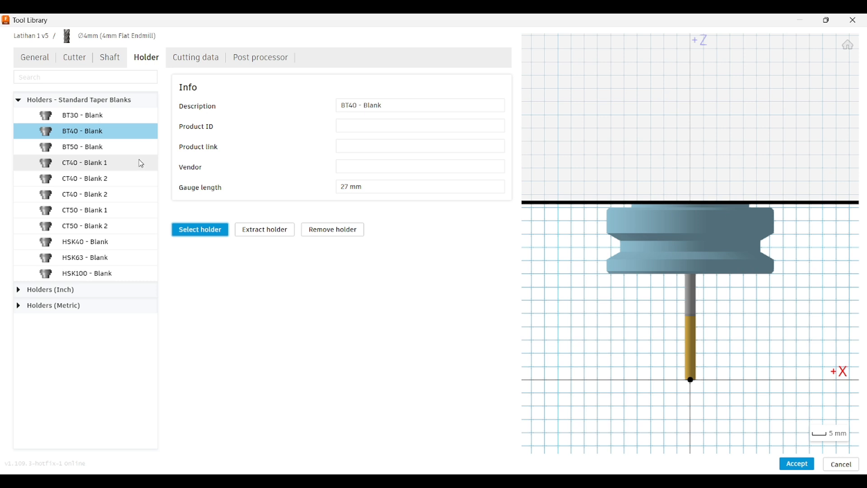
# - Review the default preset's speeds, feedrates and linking options, and open the endmill's post processor settings
pyautogui.click(180, 63)
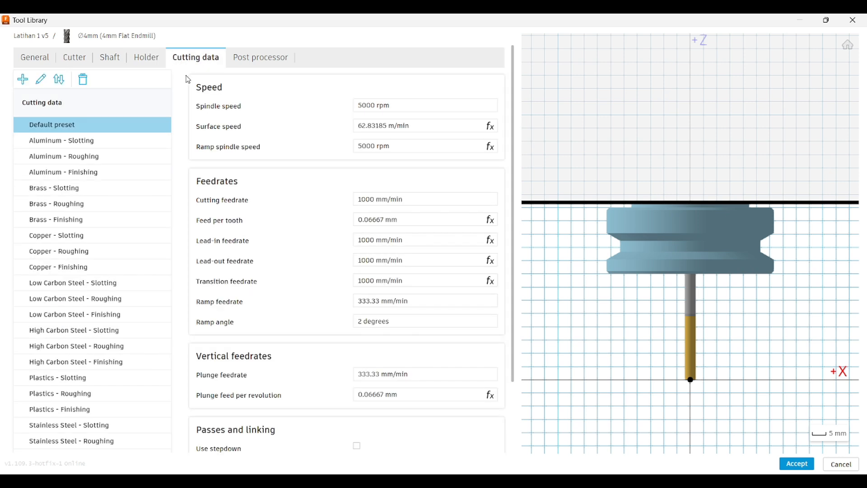
pyautogui.scroll(-3, 271, 194)
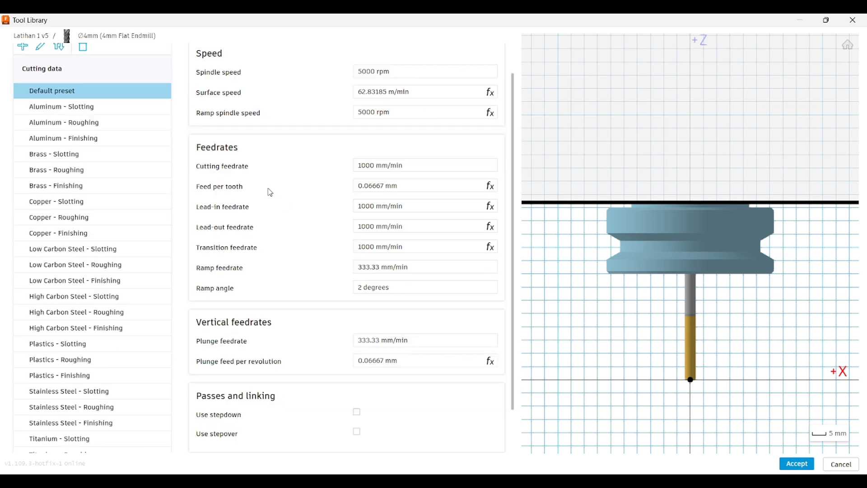
pyautogui.scroll(3, 271, 193)
pyautogui.scroll(-3, 272, 196)
pyautogui.scroll(3, 274, 198)
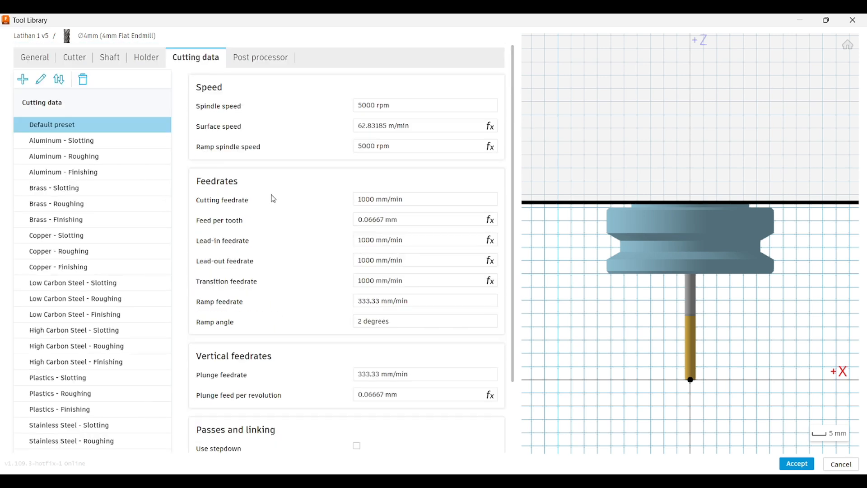
pyautogui.moveTo(274, 199)
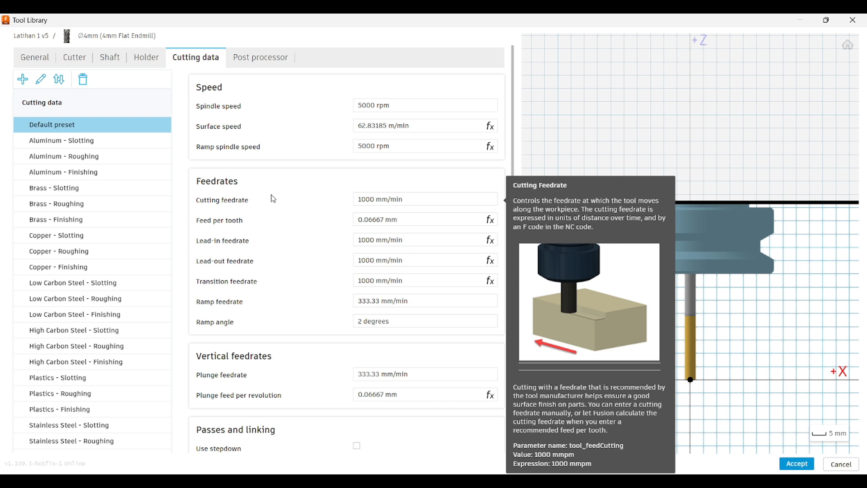
pyautogui.click(258, 67)
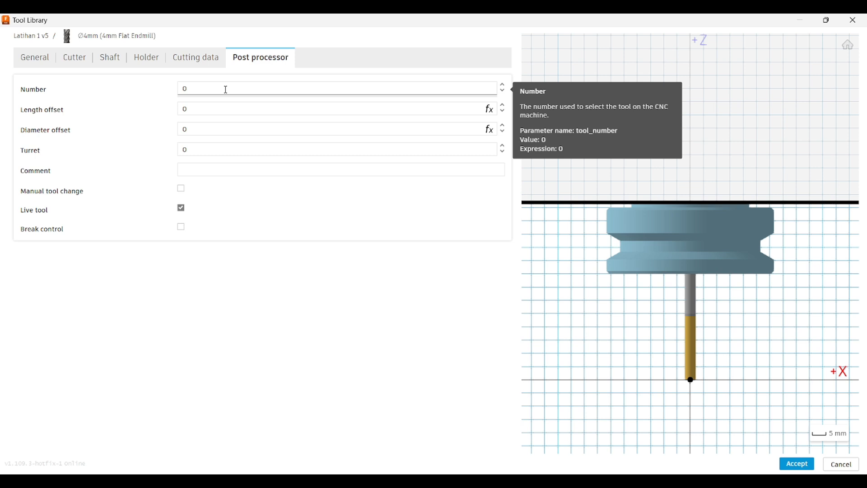
# - Set the 4 mm endmill's tool number to 4, accept the tool changes and close the tool library
pyautogui.click(227, 90)
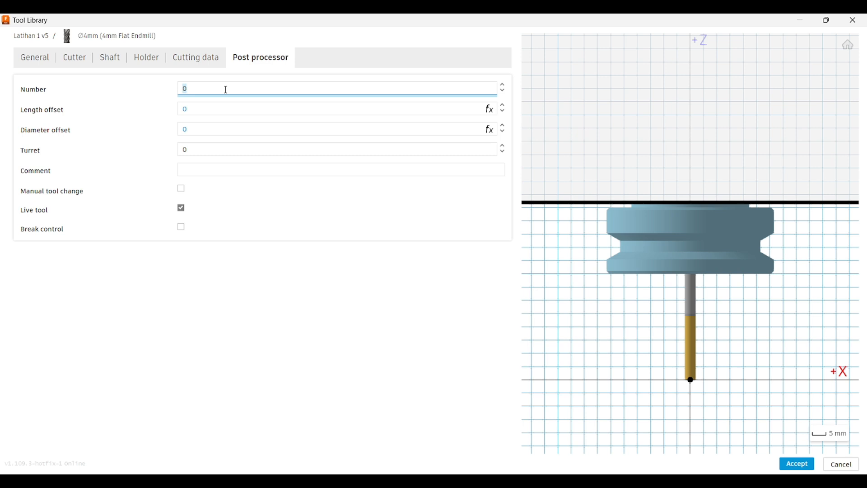
pyautogui.write('4')
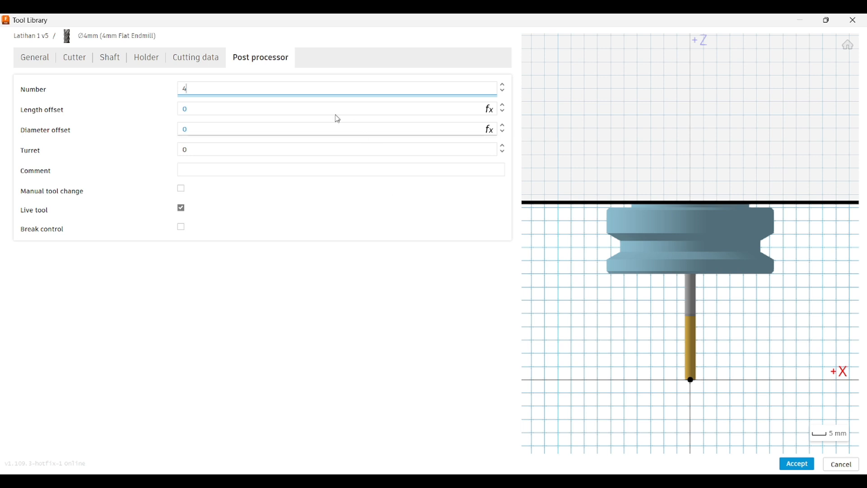
pyautogui.click(796, 466)
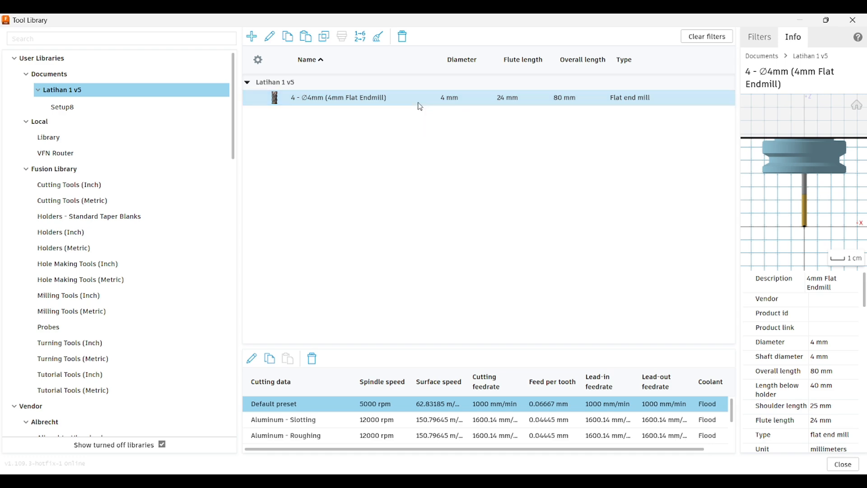
pyautogui.click(843, 465)
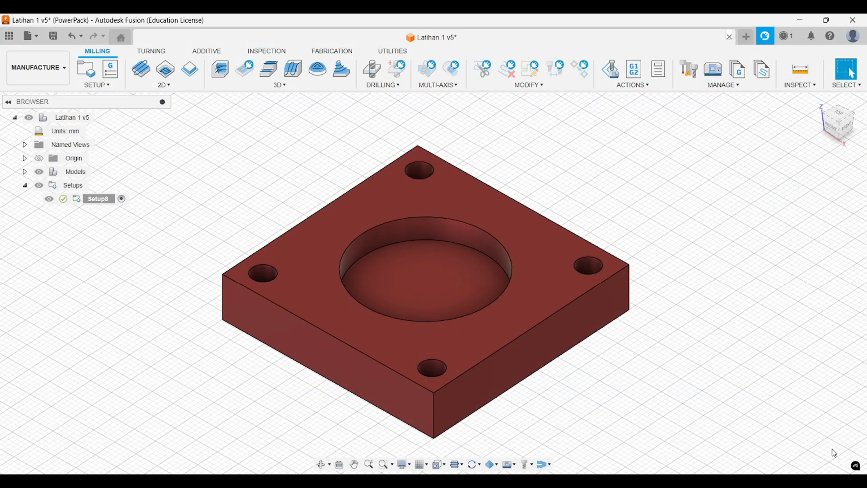
# - Check which tools the Latihan 1 v5 document library contains, and close the tool library again
pyautogui.moveTo(668, 198); pyautogui.dragTo(633, 183, button='middle')
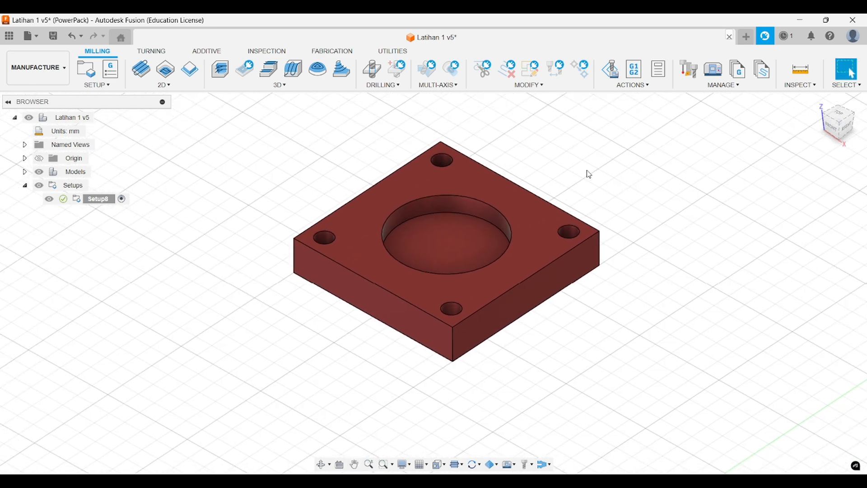
pyautogui.moveTo(571, 167); pyautogui.dragTo(594, 175, button='middle')
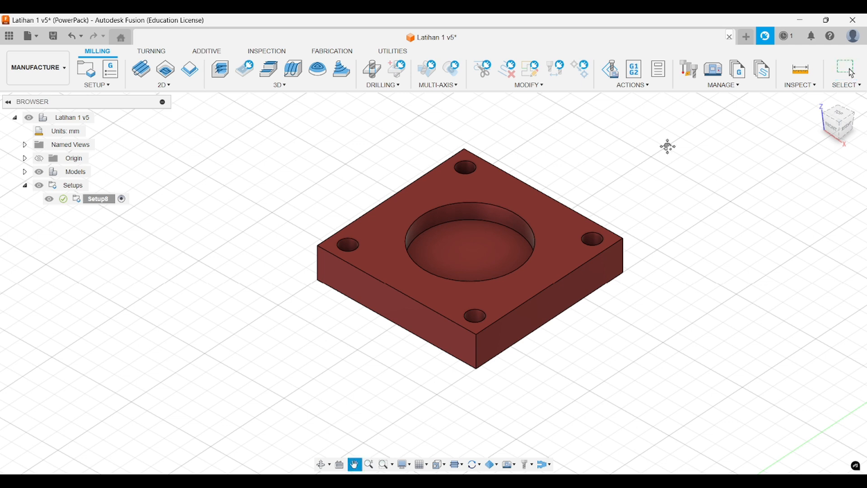
pyautogui.moveTo(665, 145); pyautogui.dragTo(629, 157, button='middle')
pyautogui.click(693, 71)
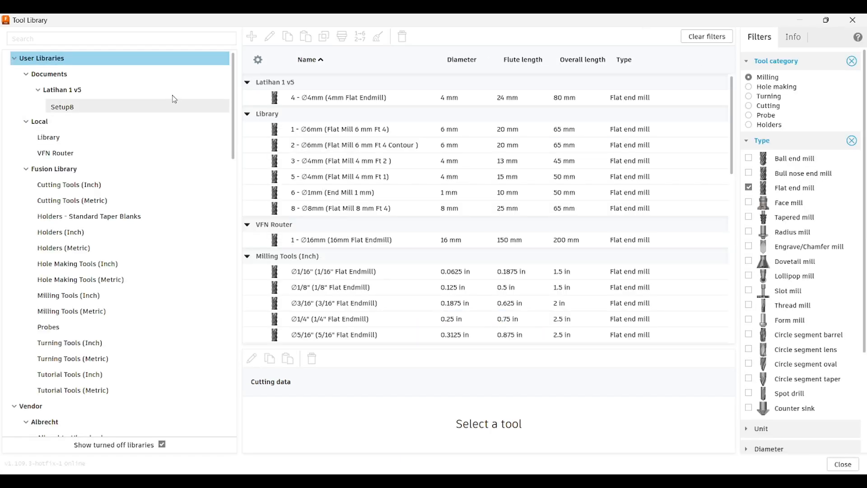
pyautogui.click(168, 90)
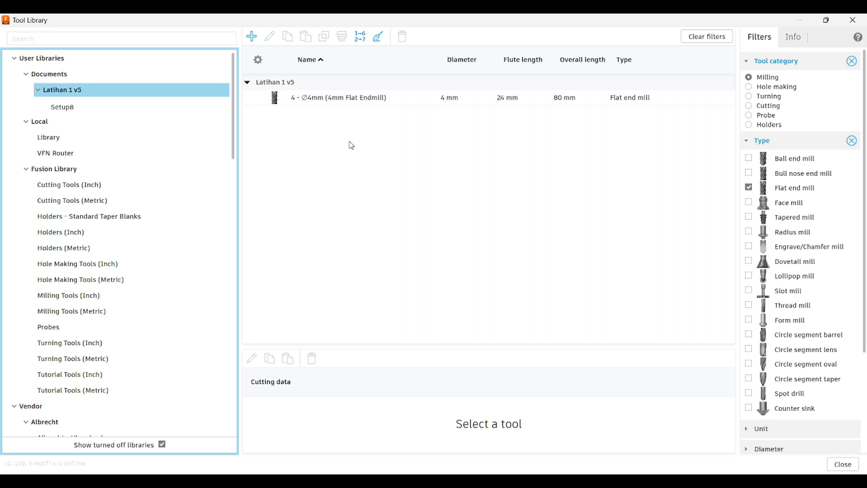
pyautogui.click(853, 20)
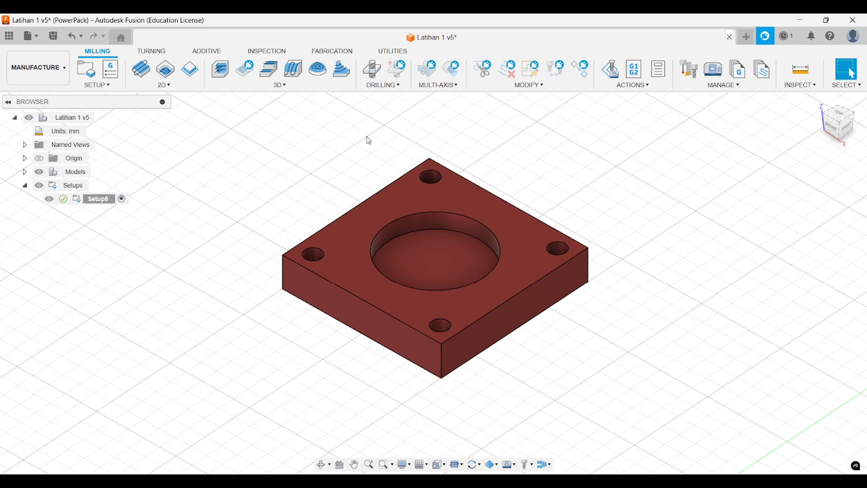
# - Start a 2D Adaptive Clearing operation using the 8 mm flat endmill from the Fusion Library's Milling Tools (Metric)
pyautogui.click(163, 85)
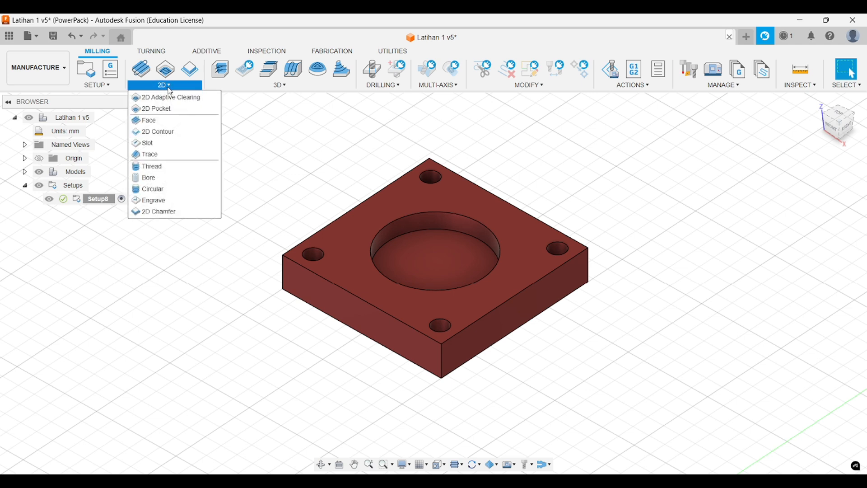
pyautogui.moveTo(212, 88)
pyautogui.moveTo(374, 89)
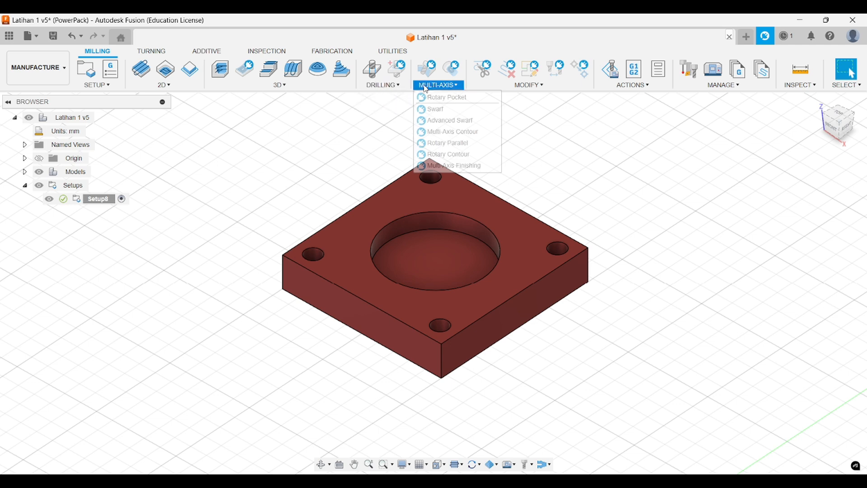
pyautogui.moveTo(161, 89)
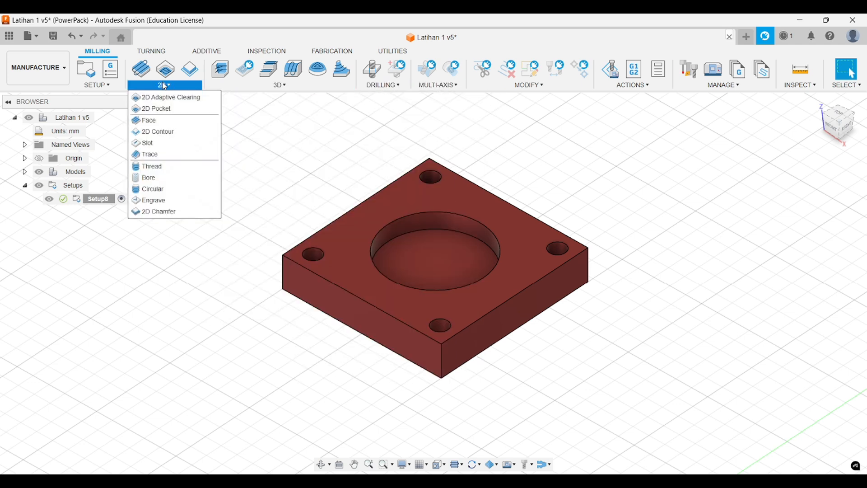
pyautogui.click(178, 102)
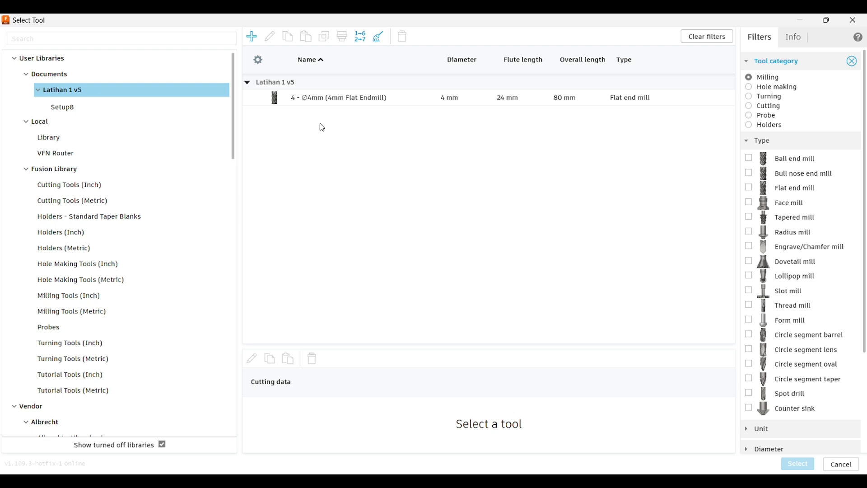
pyautogui.click(127, 175)
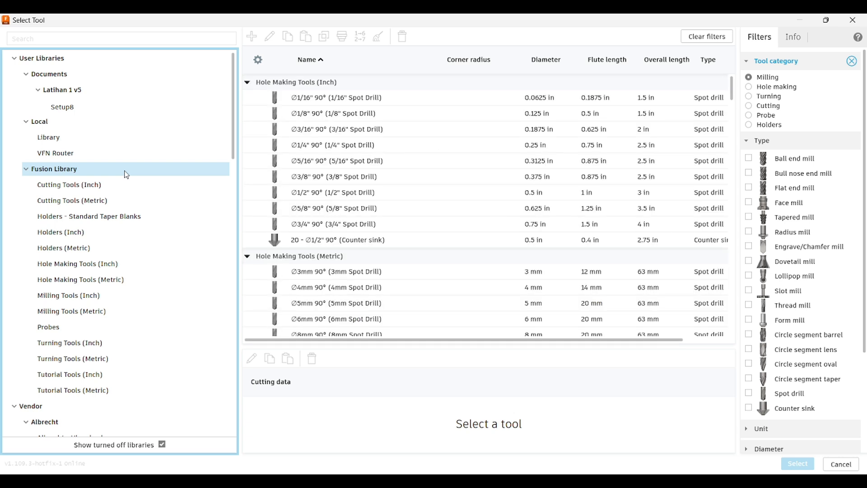
pyautogui.click(750, 188)
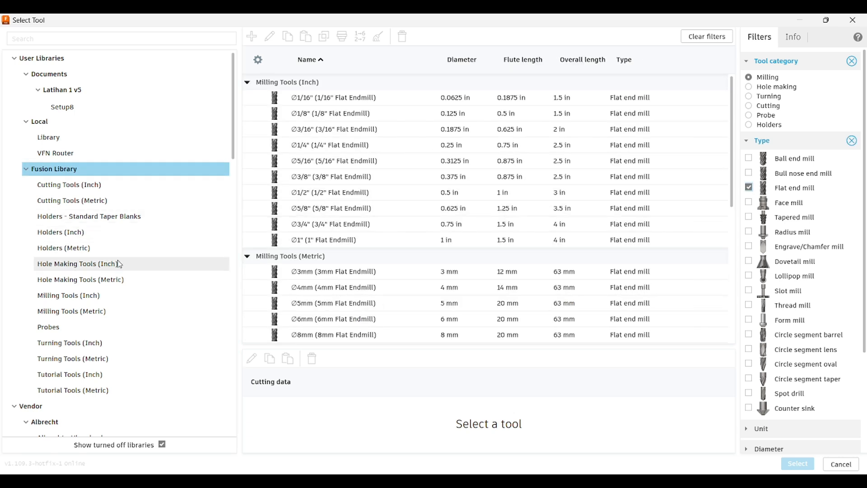
pyautogui.click(130, 317)
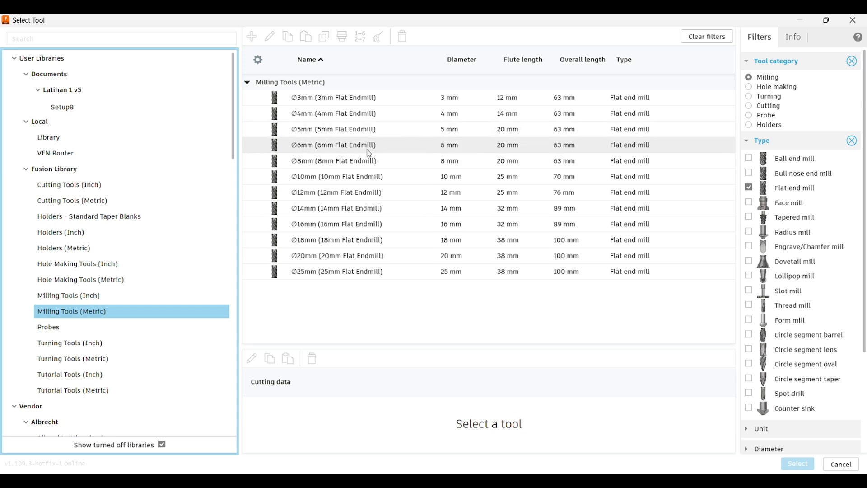
pyautogui.click(377, 166)
pyautogui.click(377, 163)
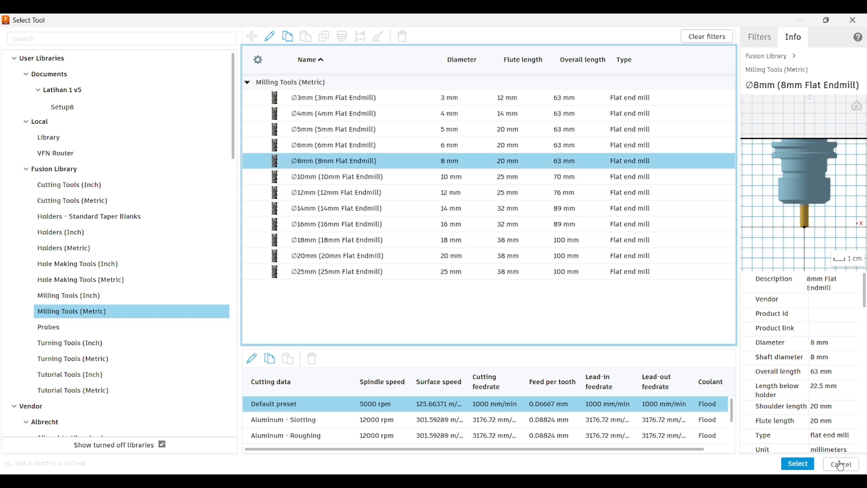
pyautogui.click(808, 465)
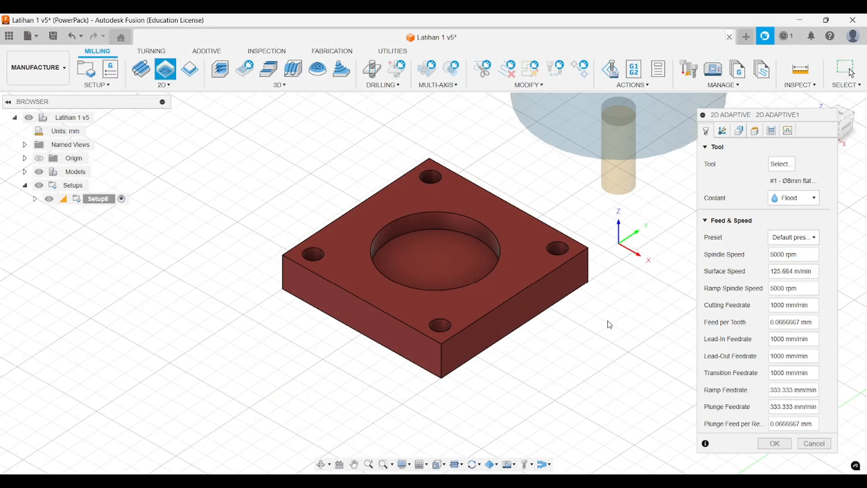
# - Open the operation's 8 mm flat endmill for editing in the document library and set its number of flutes to 4
pyautogui.keyDown('shift'); pyautogui.moveTo(561, 346); pyautogui.dragTo(562, 279, button='middle'); pyautogui.keyUp('shift')
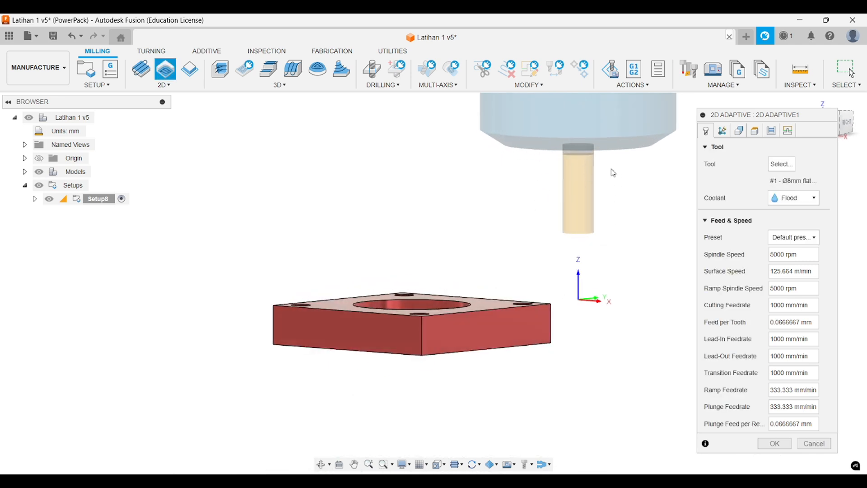
pyautogui.keyDown('shift'); pyautogui.moveTo(619, 205); pyautogui.dragTo(613, 188, button='middle'); pyautogui.keyUp('shift')
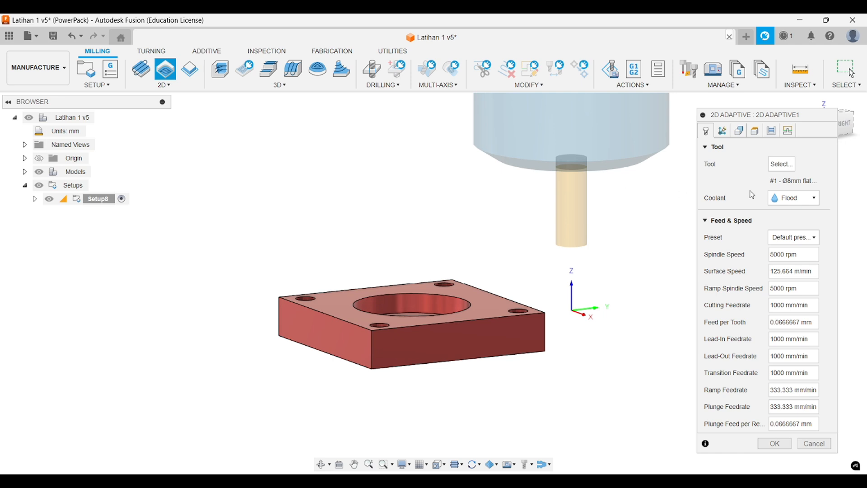
pyautogui.click(782, 164)
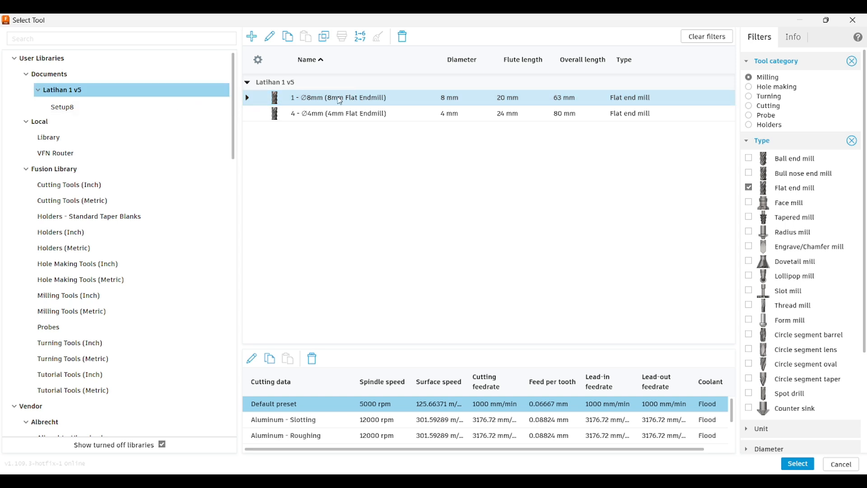
pyautogui.rightClick(361, 102)
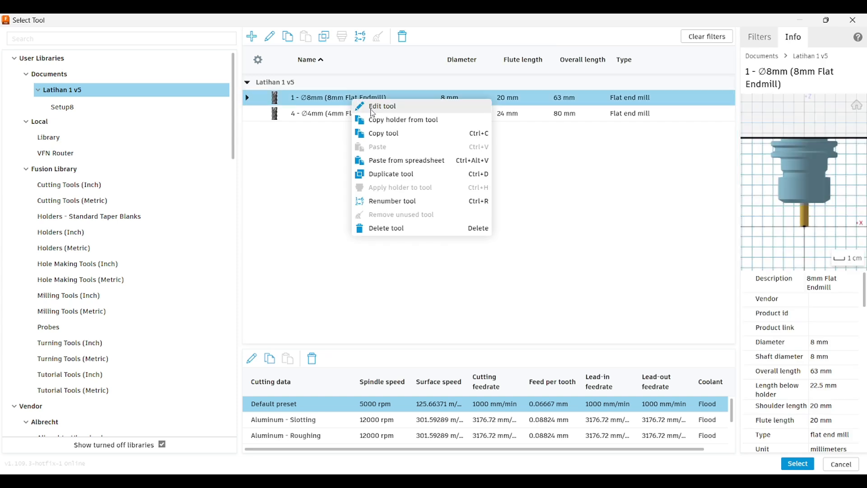
pyautogui.click(373, 108)
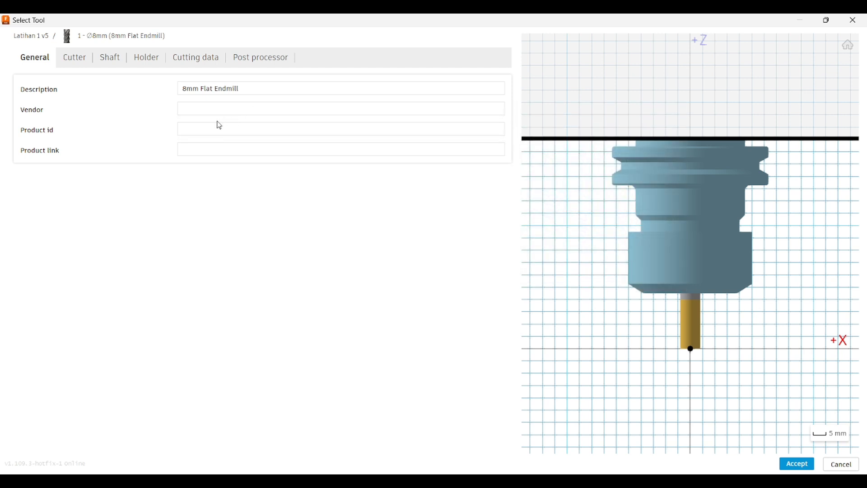
pyautogui.click(71, 67)
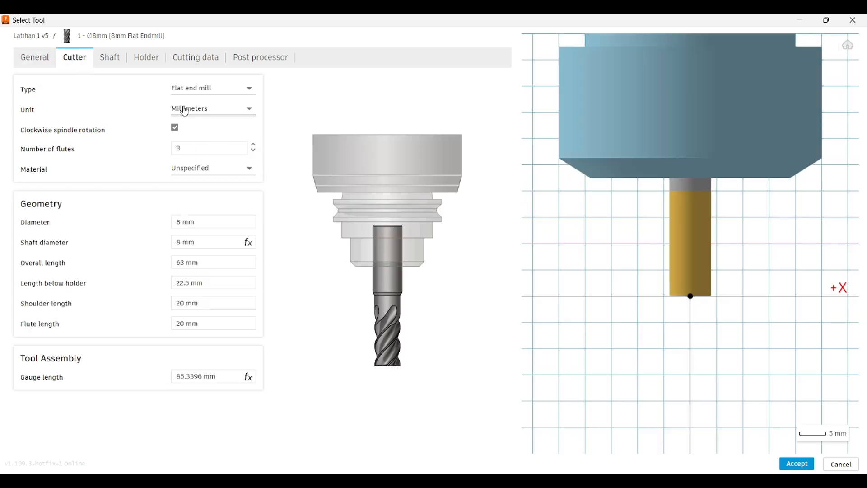
pyautogui.click(207, 147)
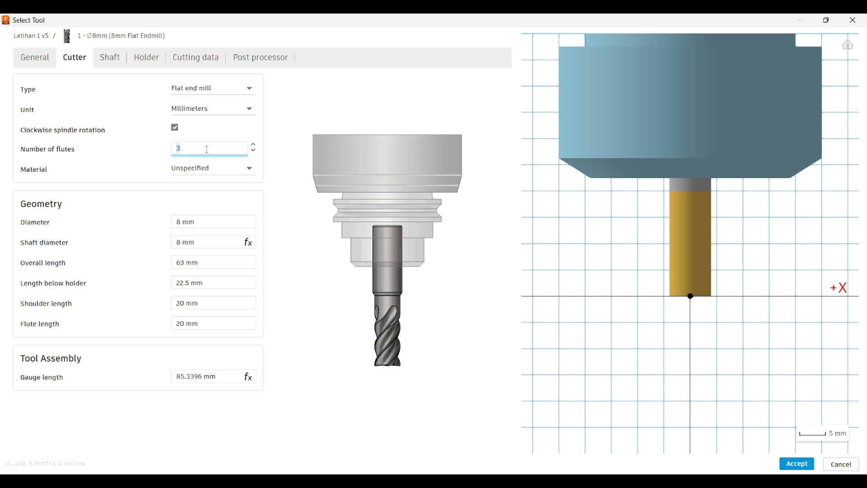
pyautogui.write('4')
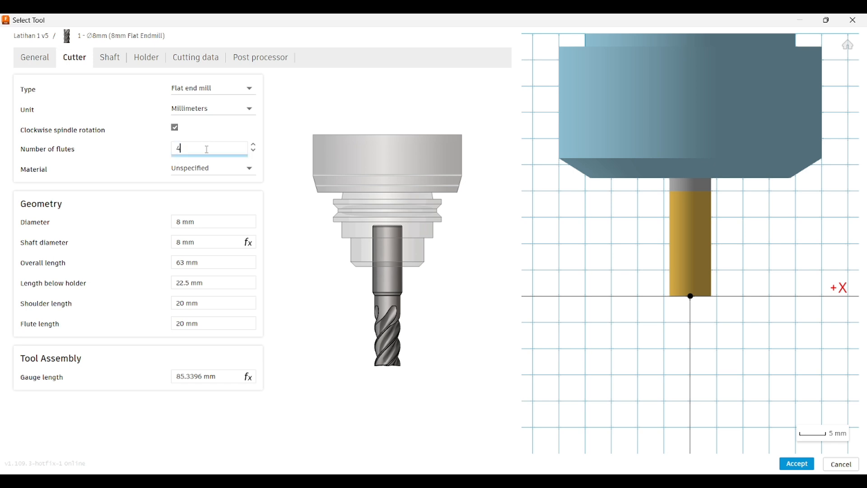
# - Set the 8 mm endmill's overall length to 100 mm and its length below holder to 50 mm
pyautogui.click(217, 222)
pyautogui.click(217, 242)
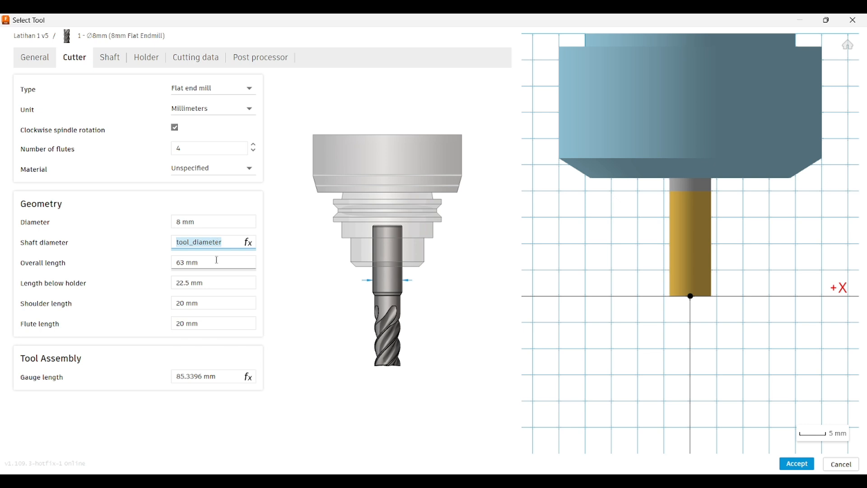
pyautogui.click(218, 261)
pyautogui.write('100')
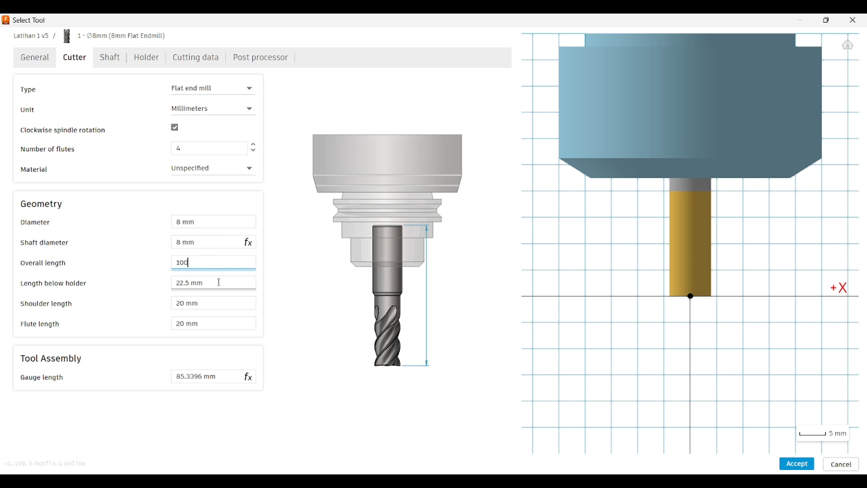
pyautogui.click(220, 283)
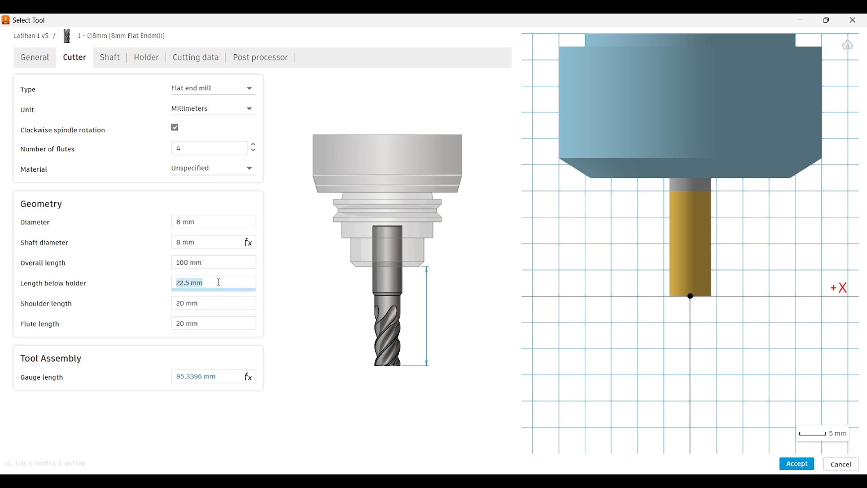
pyautogui.write('50')
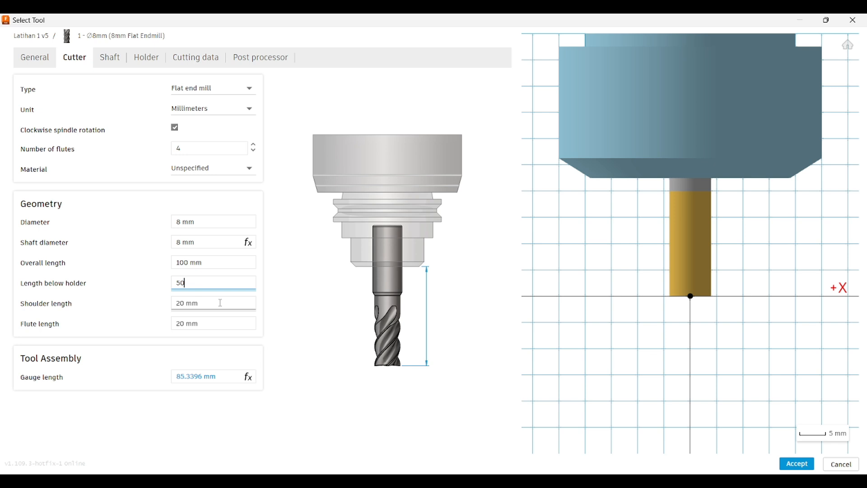
# - Set the 8 mm endmill's shoulder length to 40 mm and its flute length to 39 mm
pyautogui.click(220, 303)
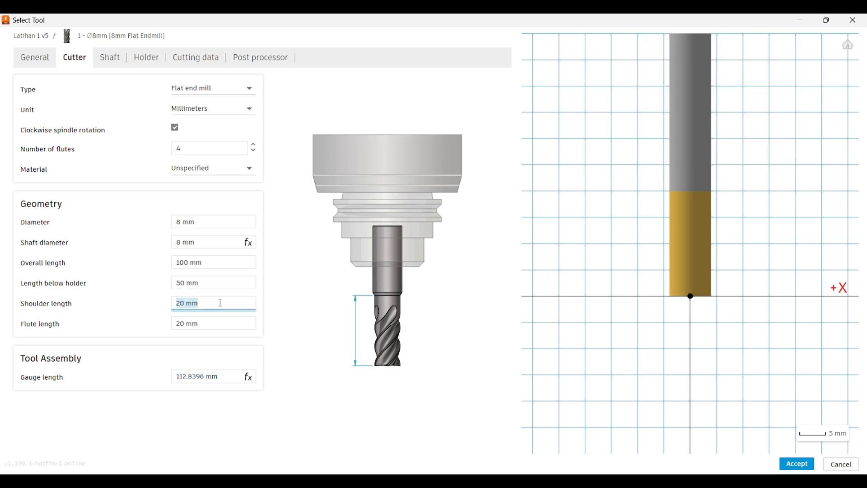
pyautogui.write('40')
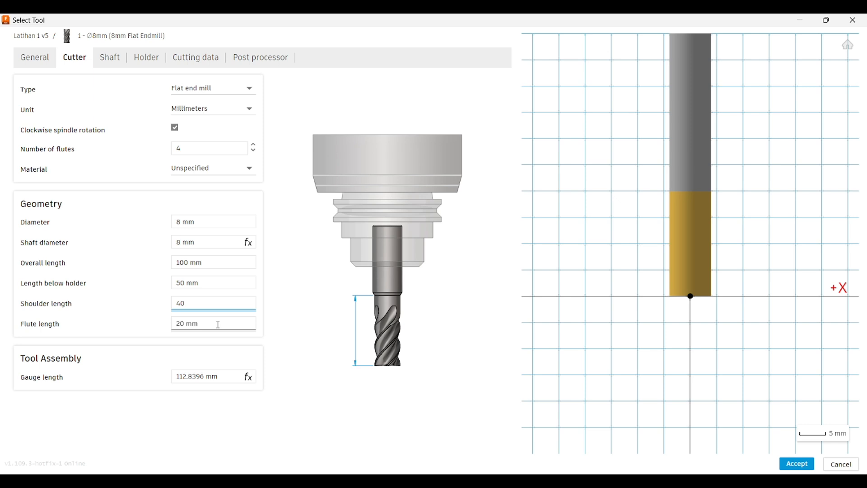
pyautogui.click(218, 324)
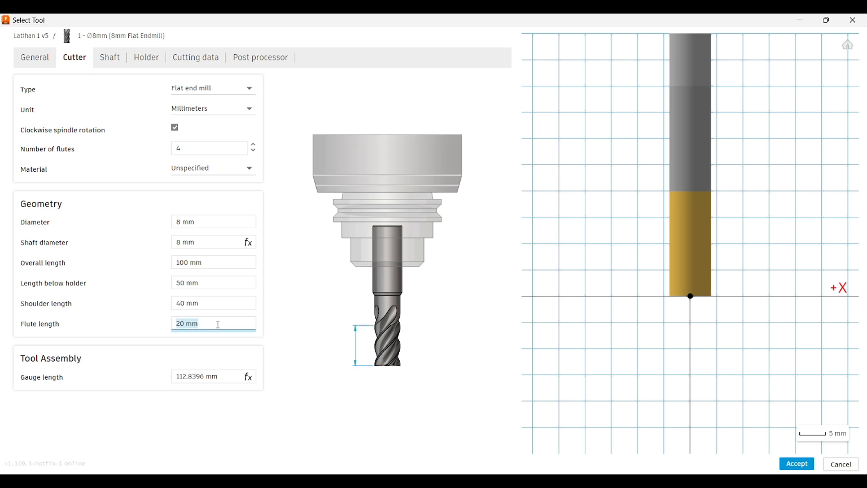
pyautogui.write('39')
pyautogui.press('Return')
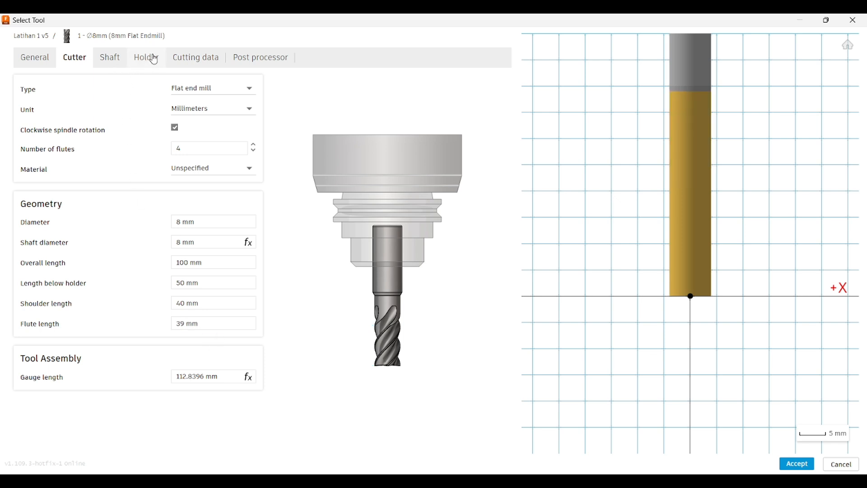
# - Replace the 8 mm endmill's holder with the BT40 - Blank from the Standard Taper Blanks
pyautogui.click(154, 59)
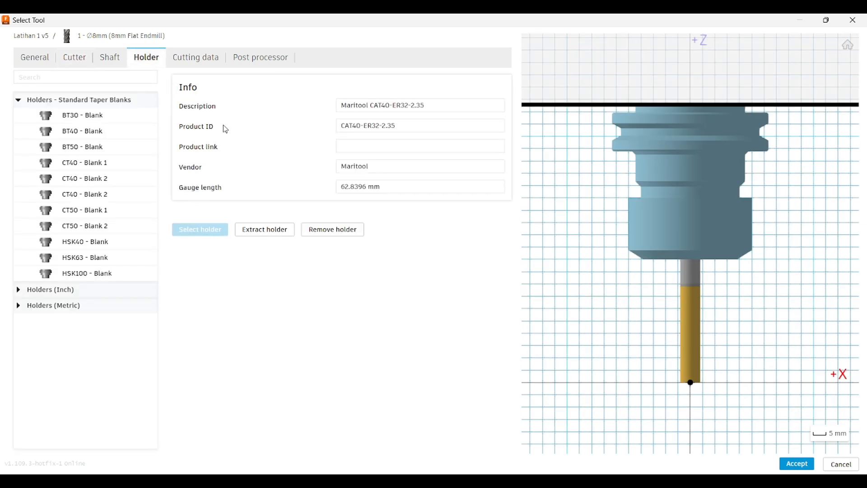
pyautogui.moveTo(211, 134)
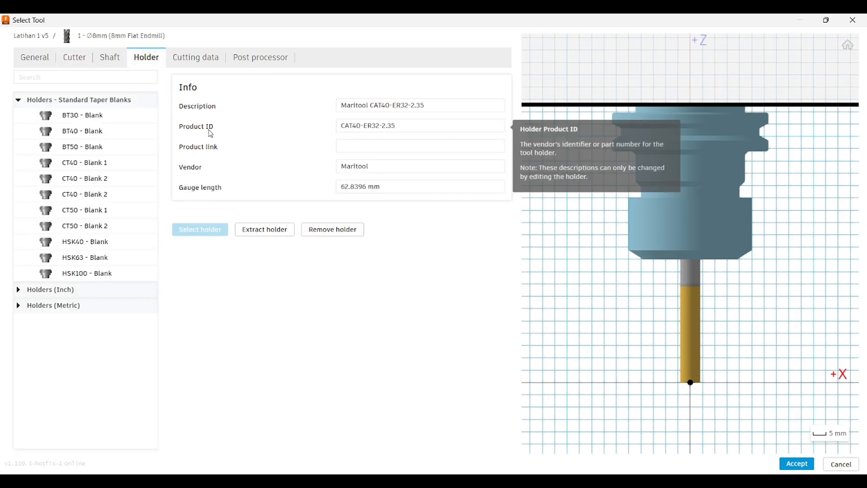
pyautogui.click(103, 132)
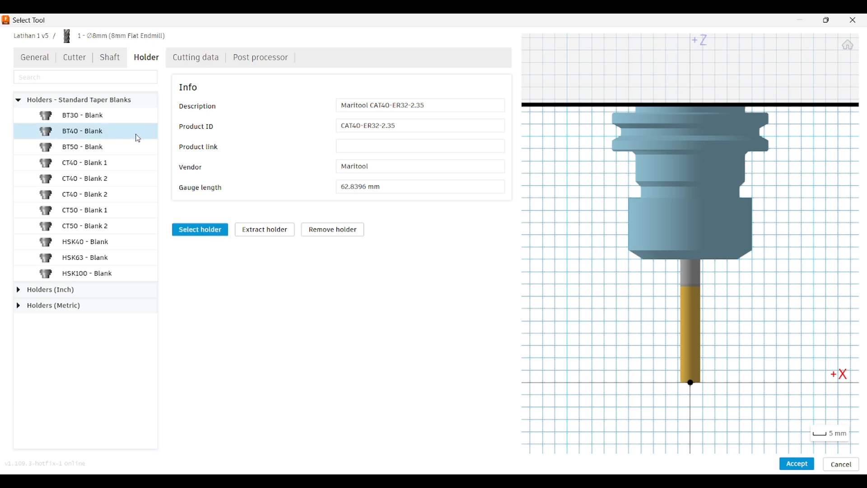
pyautogui.click(197, 229)
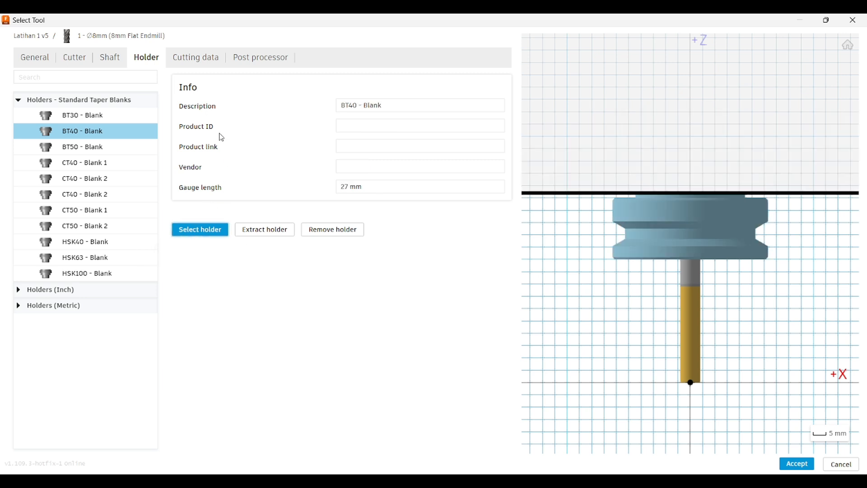
# - Review the 8 mm endmill's cutting data, set its tool number to 8 and select it for the 2D Adaptive operation
pyautogui.click(183, 60)
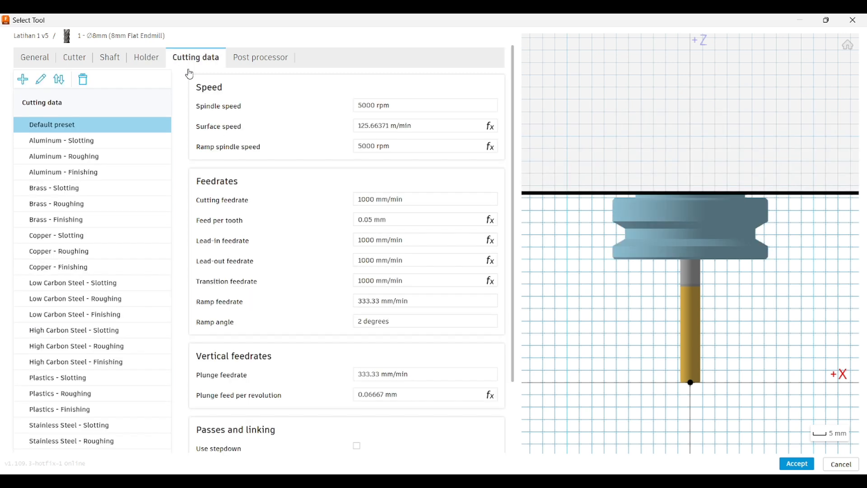
pyautogui.scroll(-2, 318, 282)
pyautogui.scroll(2, 319, 289)
pyautogui.click(246, 67)
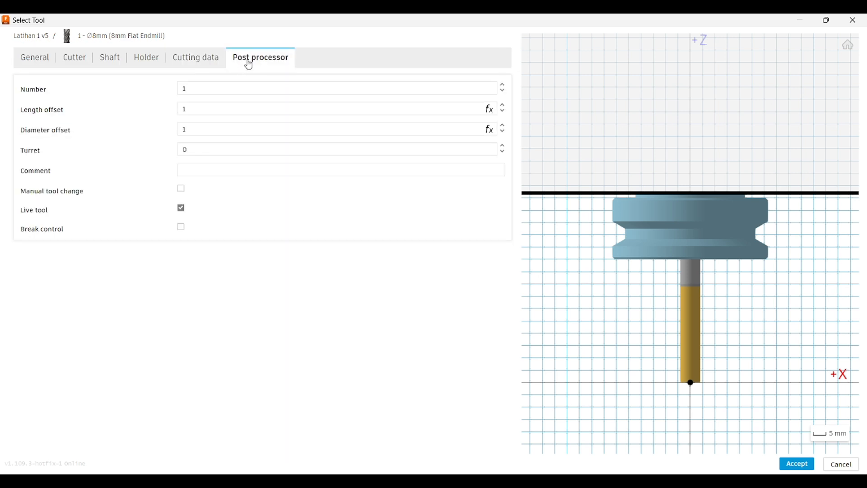
pyautogui.click(207, 91)
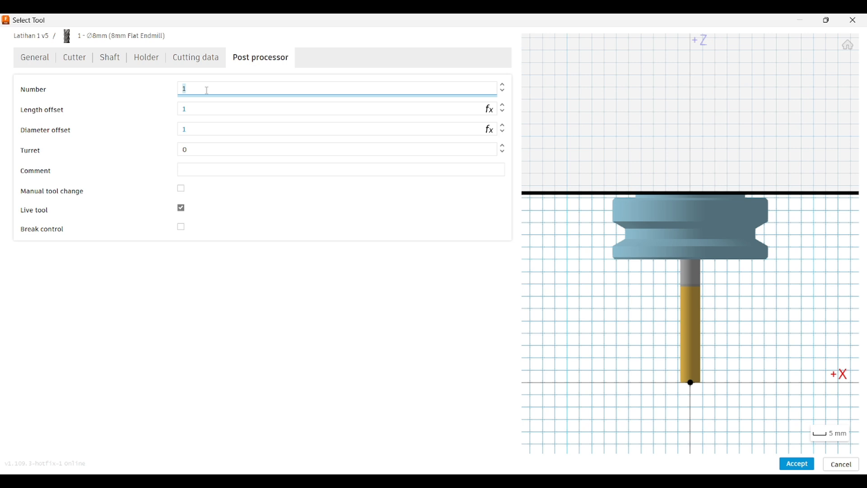
pyautogui.write('8')
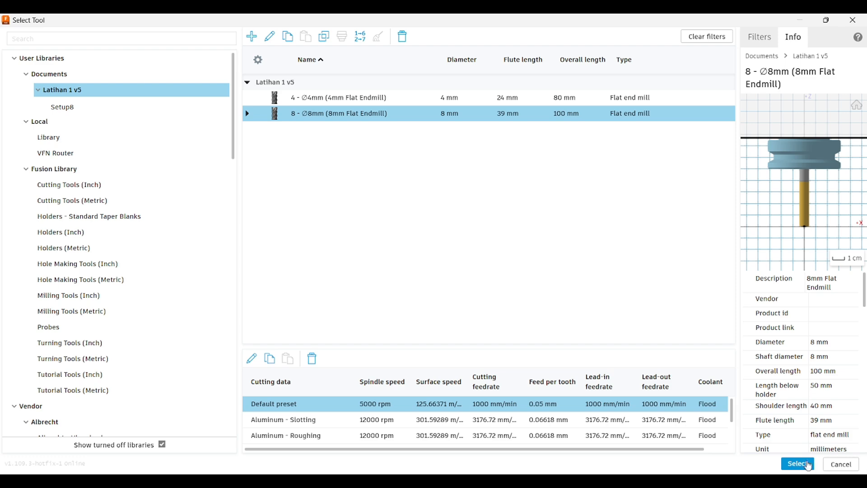
pyautogui.click(797, 464)
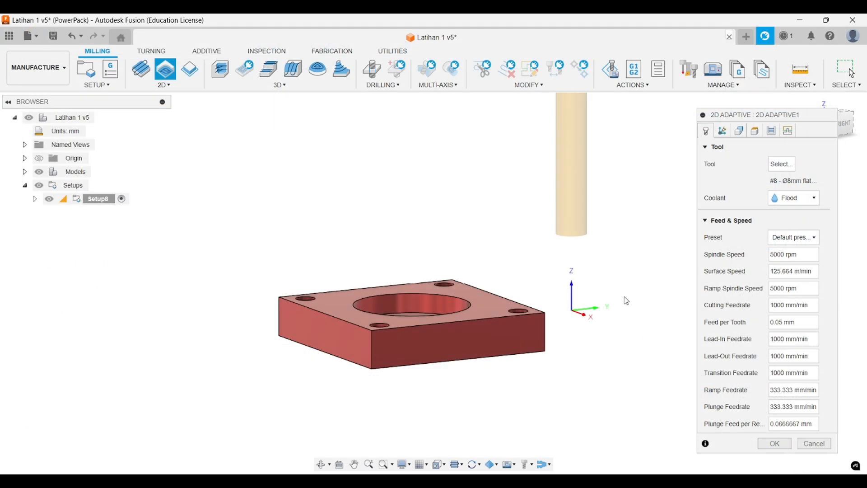
pyautogui.scroll(-5, 587, 241)
pyautogui.keyDown('shift'); pyautogui.moveTo(555, 285); pyautogui.dragTo(587, 286, button='middle'); pyautogui.keyUp('shift')
pyautogui.moveTo(587, 287); pyautogui.dragTo(561, 286, button='middle')
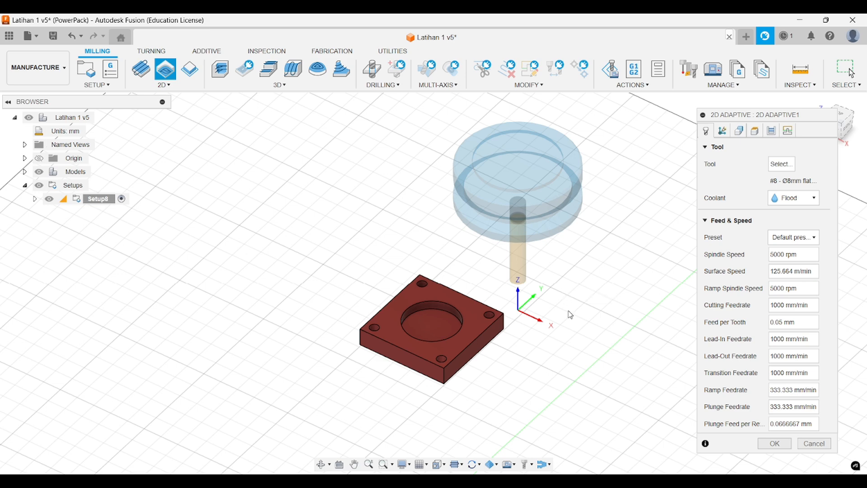
pyautogui.moveTo(568, 311)
pyautogui.keyDown('shift'); pyautogui.mouseDown(button='middle')
pyautogui.moveTo(548, 305)
pyautogui.moveTo(555, 318)
pyautogui.mouseUp(button='middle'); pyautogui.keyUp('shift')
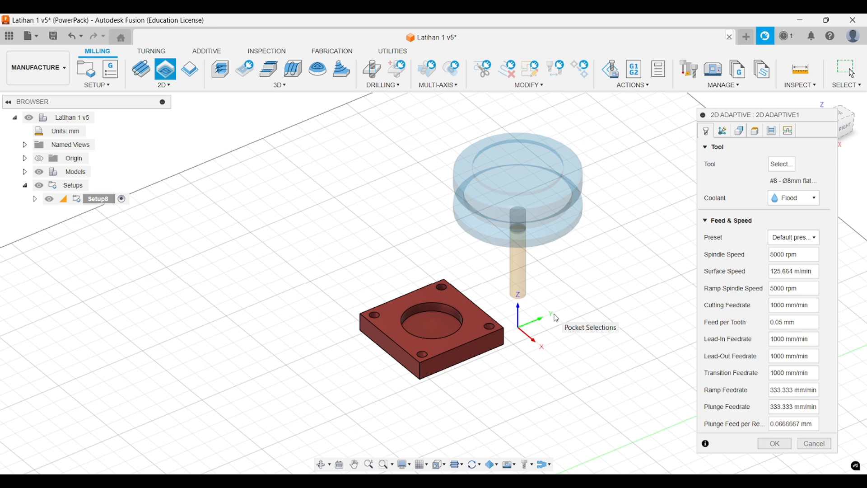
pyautogui.moveTo(556, 319)
pyautogui.keyDown('shift'); pyautogui.mouseDown(button='middle')
pyautogui.moveTo(576, 294)
pyautogui.moveTo(569, 285)
pyautogui.moveTo(560, 314)
pyautogui.moveTo(572, 319)
pyautogui.mouseUp(button='middle'); pyautogui.keyUp('shift')
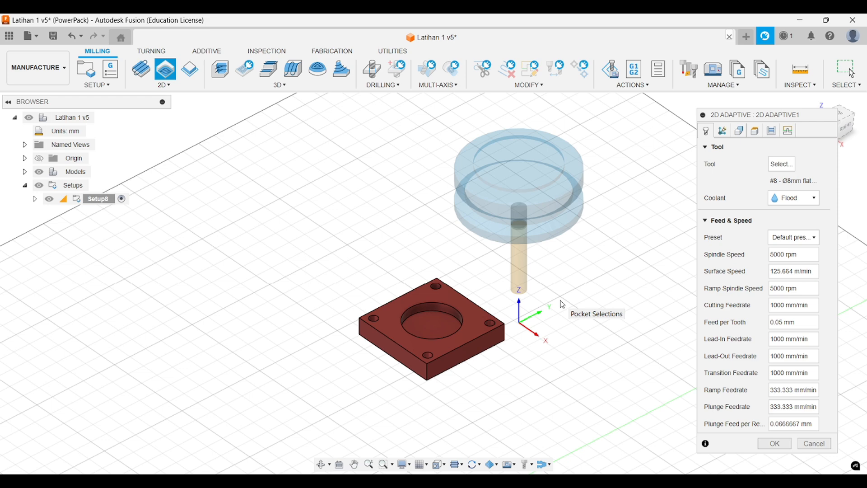
pyautogui.moveTo(563, 305)
pyautogui.keyDown('shift'); pyautogui.mouseDown(button='middle')
pyautogui.moveTo(585, 280)
pyautogui.moveTo(563, 286)
pyautogui.moveTo(564, 303)
pyautogui.mouseUp(button='middle'); pyautogui.keyUp('shift')
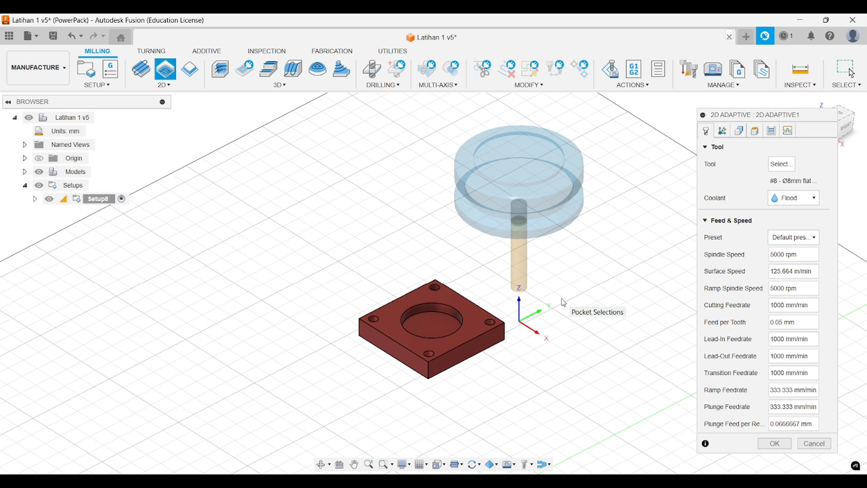
pyautogui.moveTo(564, 302)
pyautogui.keyDown('shift'); pyautogui.mouseDown(button='middle')
pyautogui.moveTo(577, 302)
pyautogui.moveTo(566, 300)
pyautogui.mouseUp(button='middle'); pyautogui.keyUp('shift')
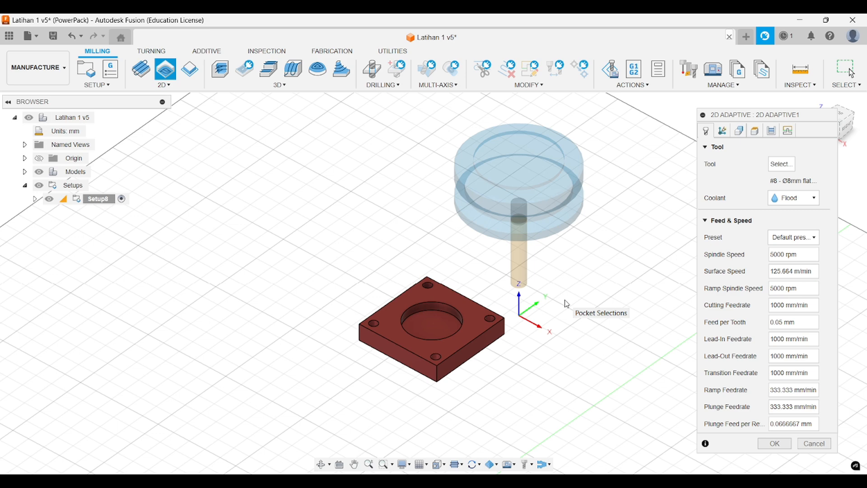
pyautogui.moveTo(561, 304)
pyautogui.keyDown('shift'); pyautogui.mouseDown(button='middle')
pyautogui.moveTo(567, 272)
pyautogui.moveTo(565, 304)
pyautogui.moveTo(575, 302)
pyautogui.moveTo(561, 285)
pyautogui.moveTo(564, 299)
pyautogui.moveTo(563, 256)
pyautogui.moveTo(575, 294)
pyautogui.mouseUp(button='middle'); pyautogui.keyUp('shift')
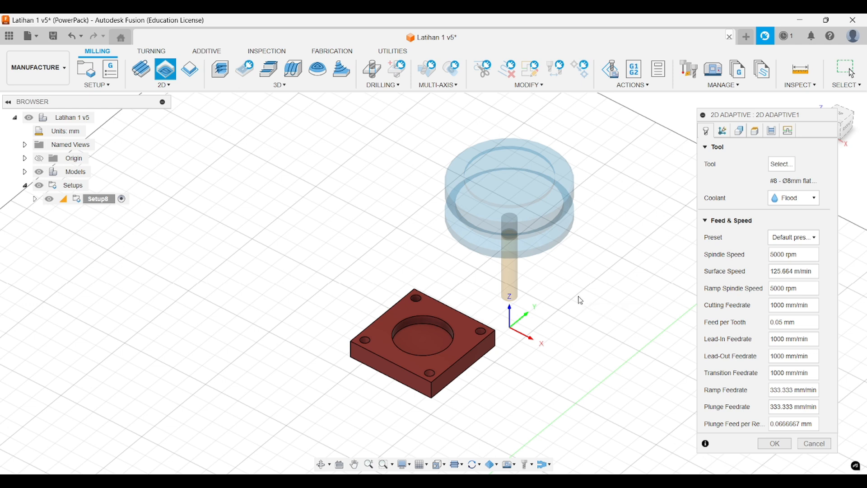
pyautogui.keyDown('shift'); pyautogui.moveTo(581, 299); pyautogui.dragTo(570, 299, button='middle'); pyautogui.keyUp('shift')
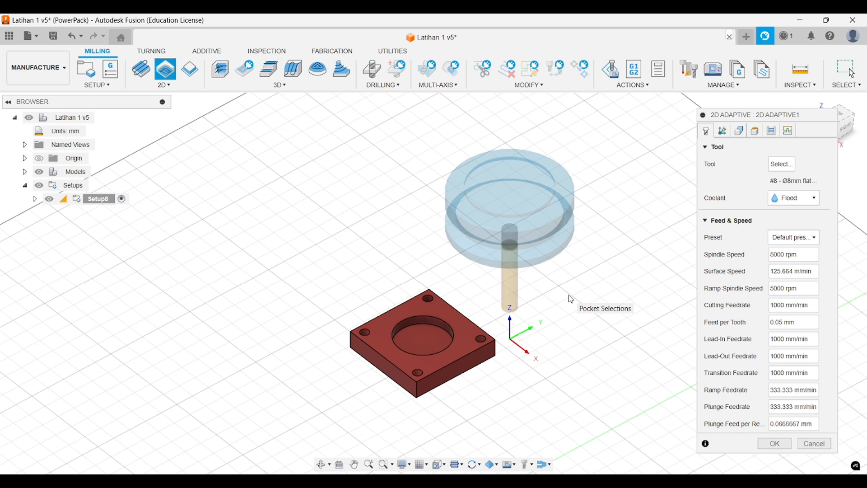
pyautogui.moveTo(574, 300)
pyautogui.keyDown('shift'); pyautogui.mouseDown(button='middle')
pyautogui.moveTo(542, 277)
pyautogui.moveTo(542, 255)
pyautogui.moveTo(559, 274)
pyautogui.moveTo(533, 251)
pyautogui.moveTo(551, 267)
pyautogui.moveTo(543, 217)
pyautogui.moveTo(556, 222)
pyautogui.moveTo(564, 199)
pyautogui.moveTo(580, 290)
pyautogui.moveTo(574, 310)
pyautogui.mouseUp(button='middle'); pyautogui.keyUp('shift')
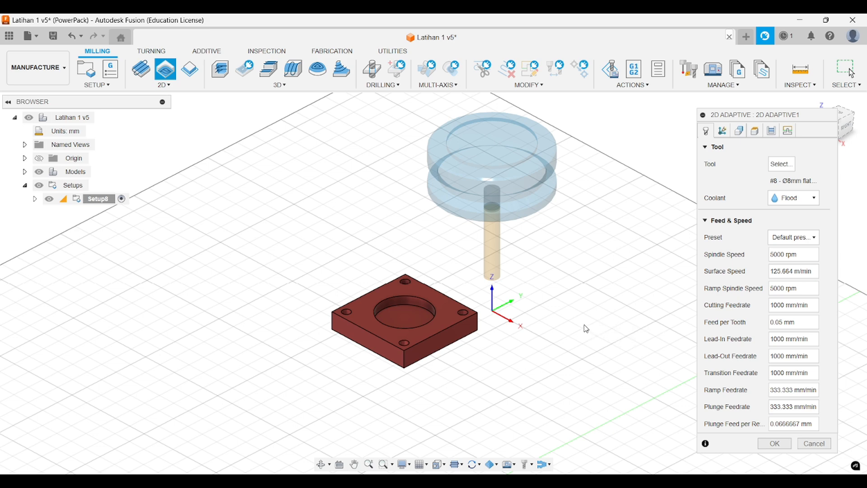
pyautogui.moveTo(584, 325)
pyautogui.keyDown('shift'); pyautogui.mouseDown(button='middle')
pyautogui.moveTo(575, 311)
pyautogui.moveTo(575, 323)
pyautogui.mouseUp(button='middle'); pyautogui.keyUp('shift')
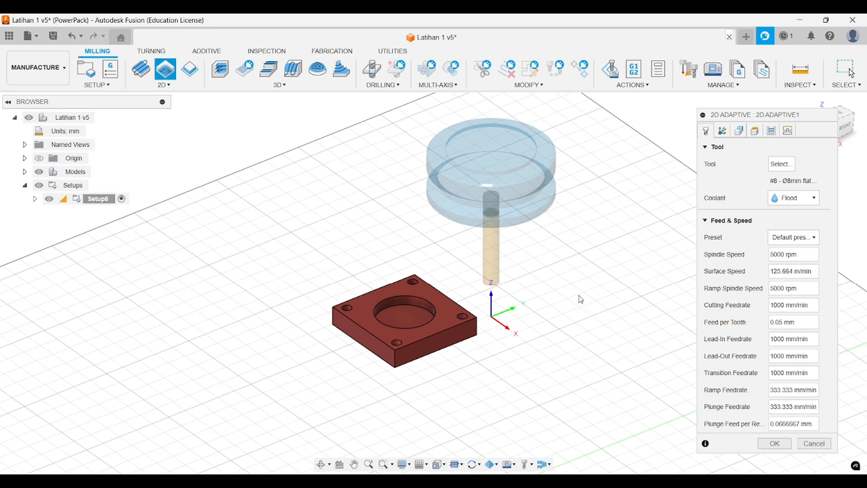
pyautogui.moveTo(583, 296)
pyautogui.keyDown('shift'); pyautogui.mouseDown(button='middle')
pyautogui.moveTo(593, 305)
pyautogui.moveTo(573, 300)
pyautogui.moveTo(573, 269)
pyautogui.moveTo(575, 293)
pyautogui.moveTo(548, 289)
pyautogui.moveTo(571, 293)
pyautogui.moveTo(554, 286)
pyautogui.moveTo(550, 254)
pyautogui.moveTo(570, 299)
pyautogui.mouseUp(button='middle'); pyautogui.keyUp('shift')
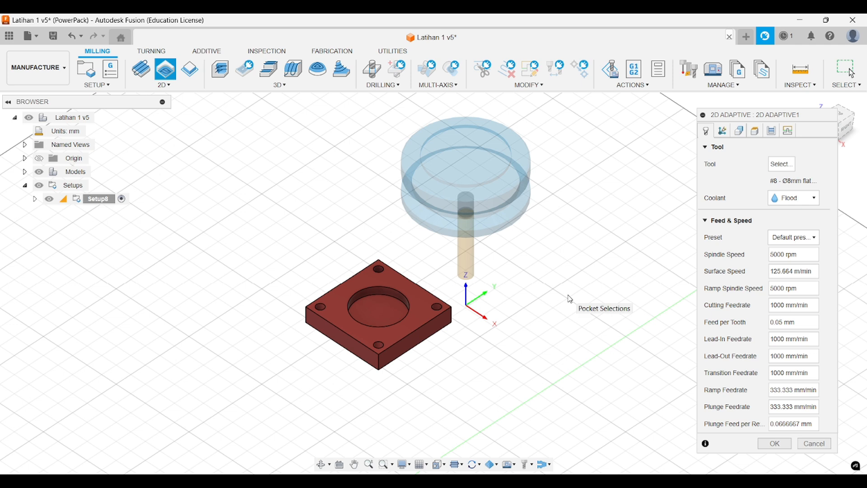